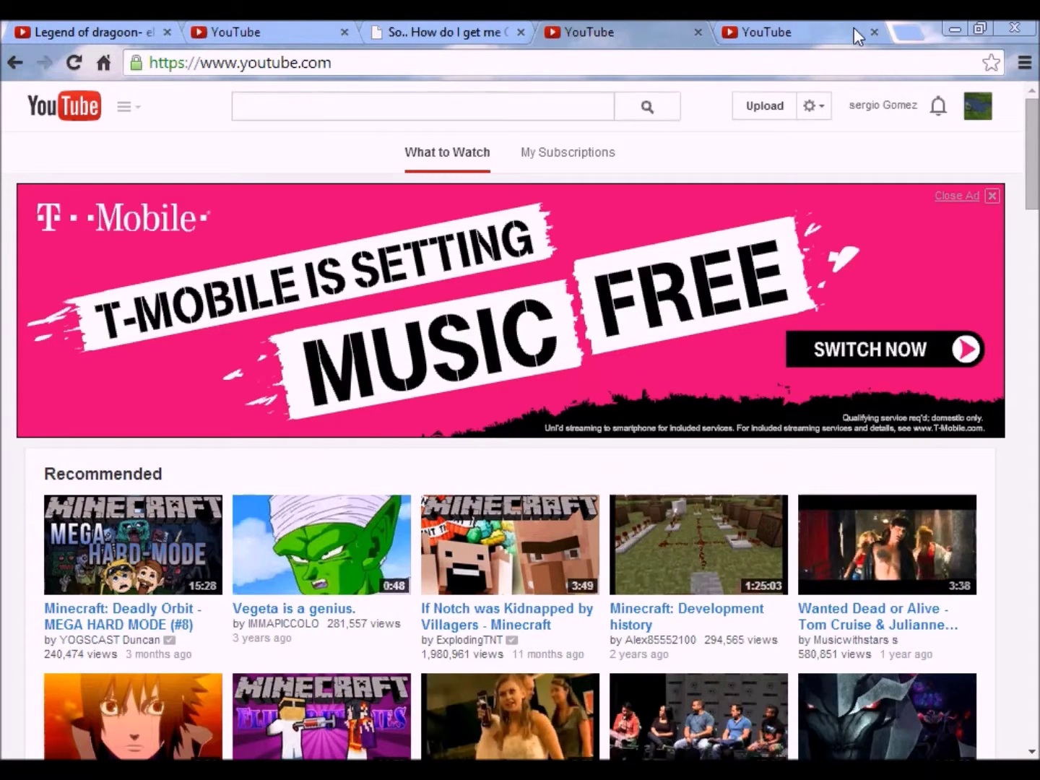
Search the web for "scummvm" in a new browser tab and open the ScummVM home page.
{"action": "left_click", "coordinate": [908, 32]}
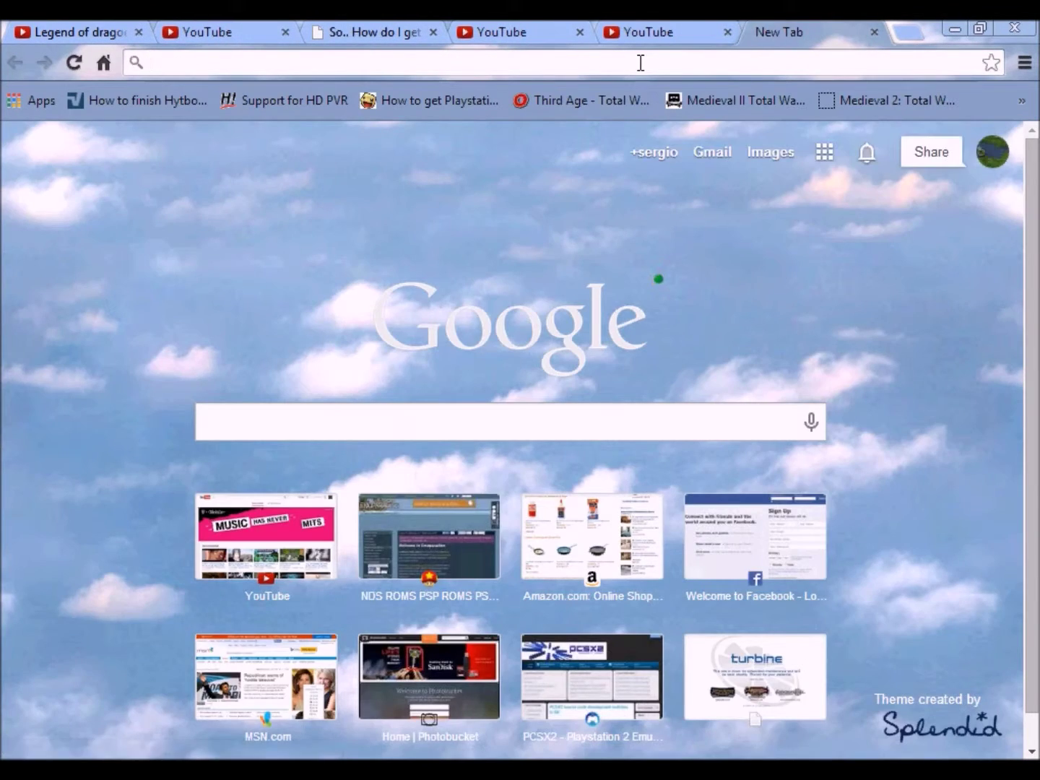
{"action": "left_click", "coordinate": [955, 29]}
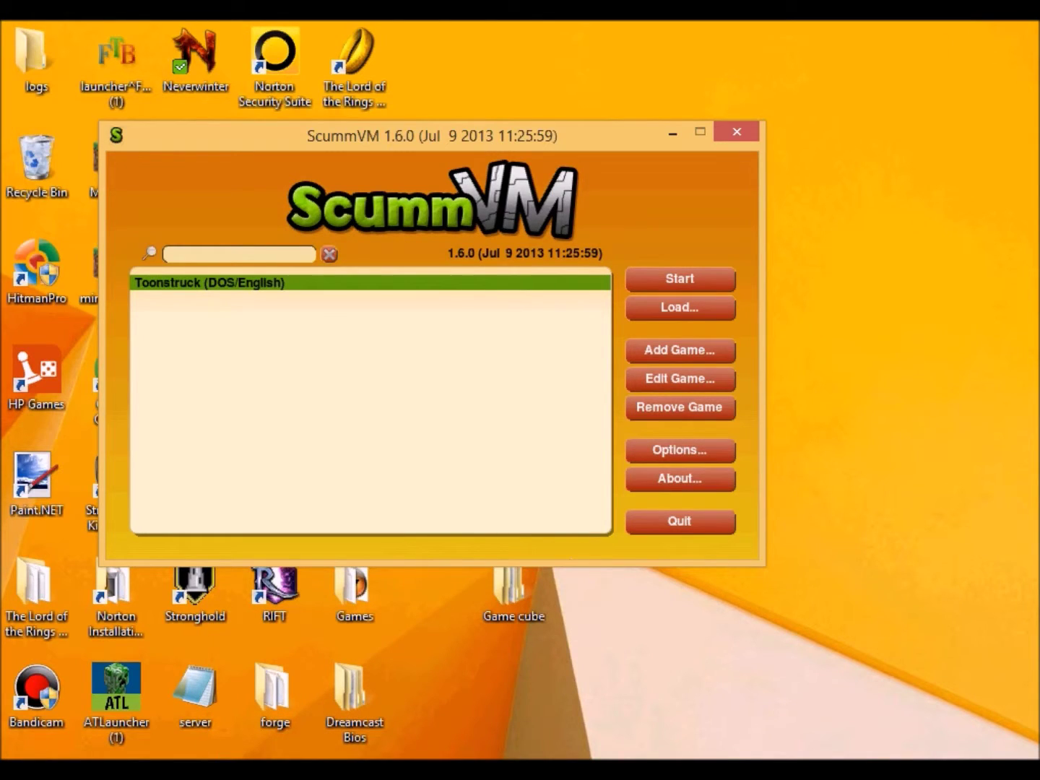
{"action": "left_click", "coordinate": [332, 662]}
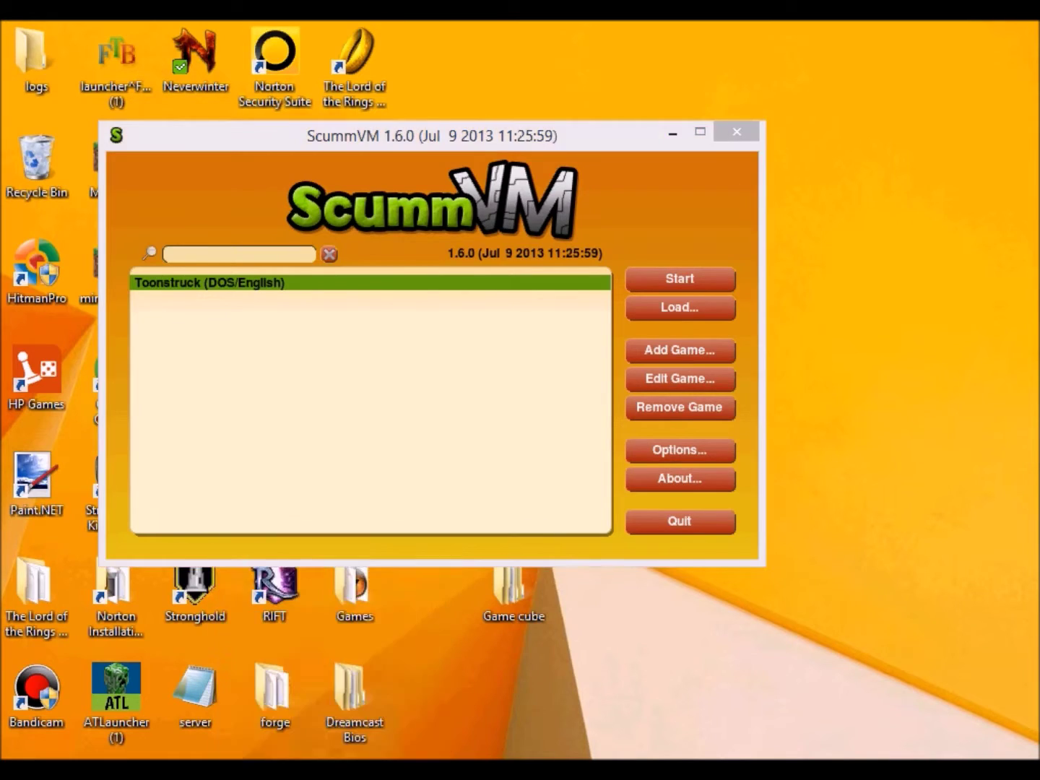
{"action": "type", "text": "sc"}
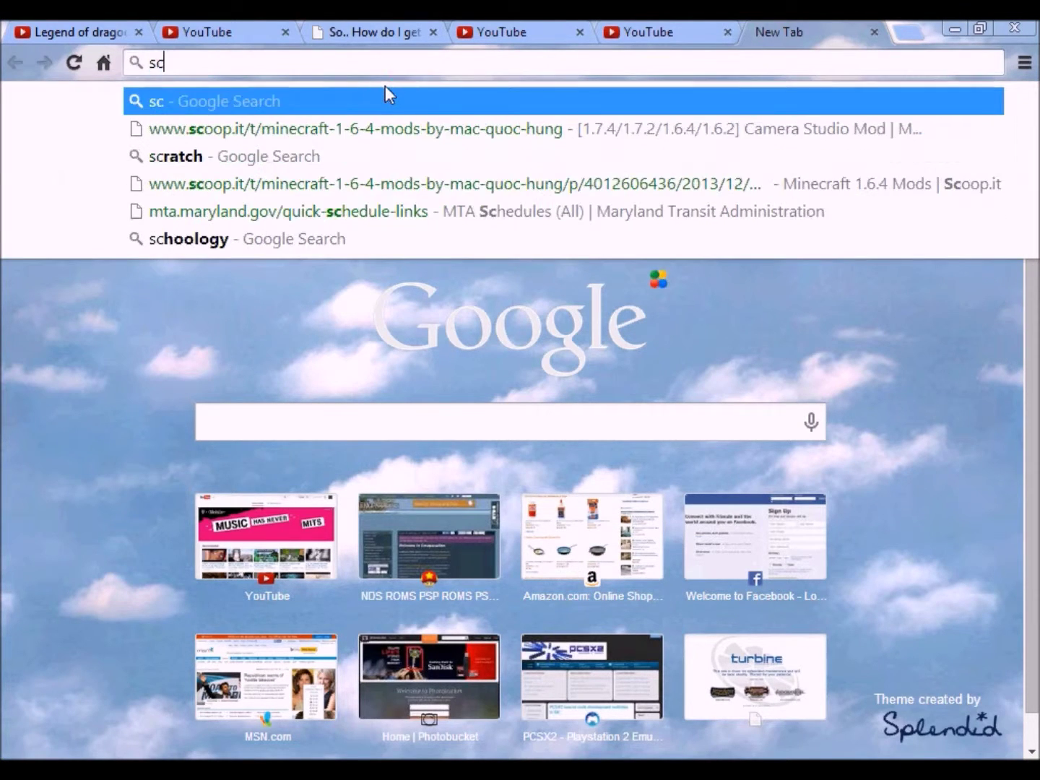
{"action": "type", "text": "ummvm"}
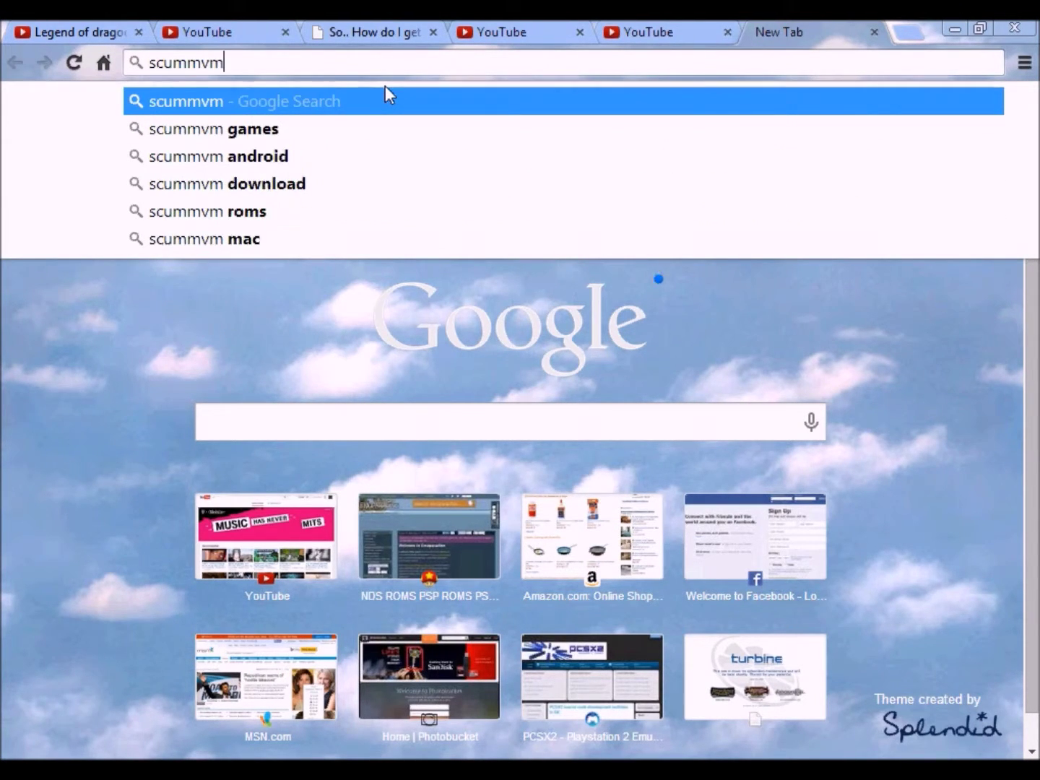
{"action": "key", "text": "Return"}
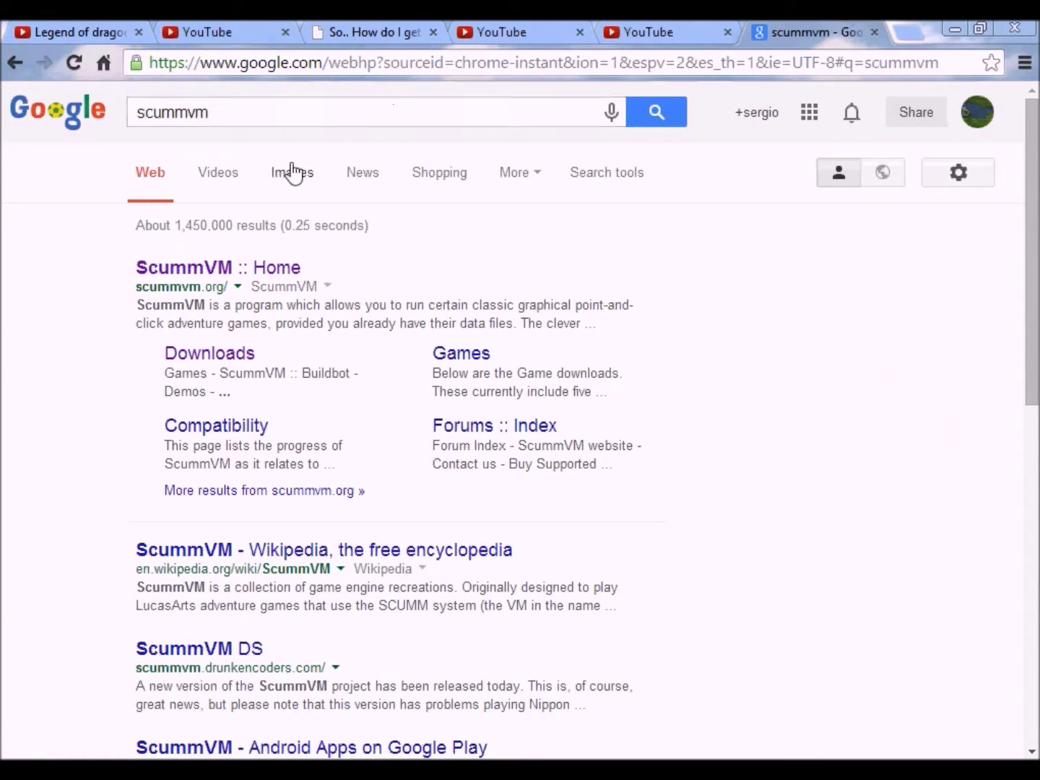
{"action": "left_click", "coordinate": [224, 277]}
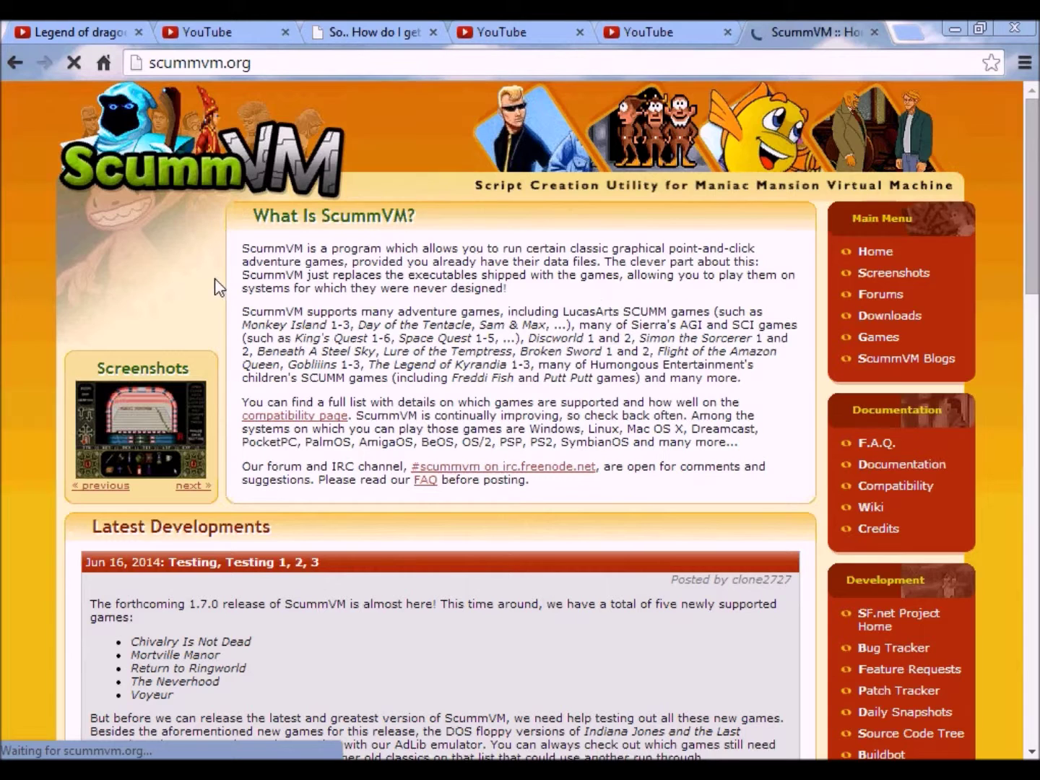
Look over the ScummVM home page and open the site's Downloads page.
{"action": "scroll", "coordinate": [376, 625], "scroll_direction": "down", "scroll_amount": 2}
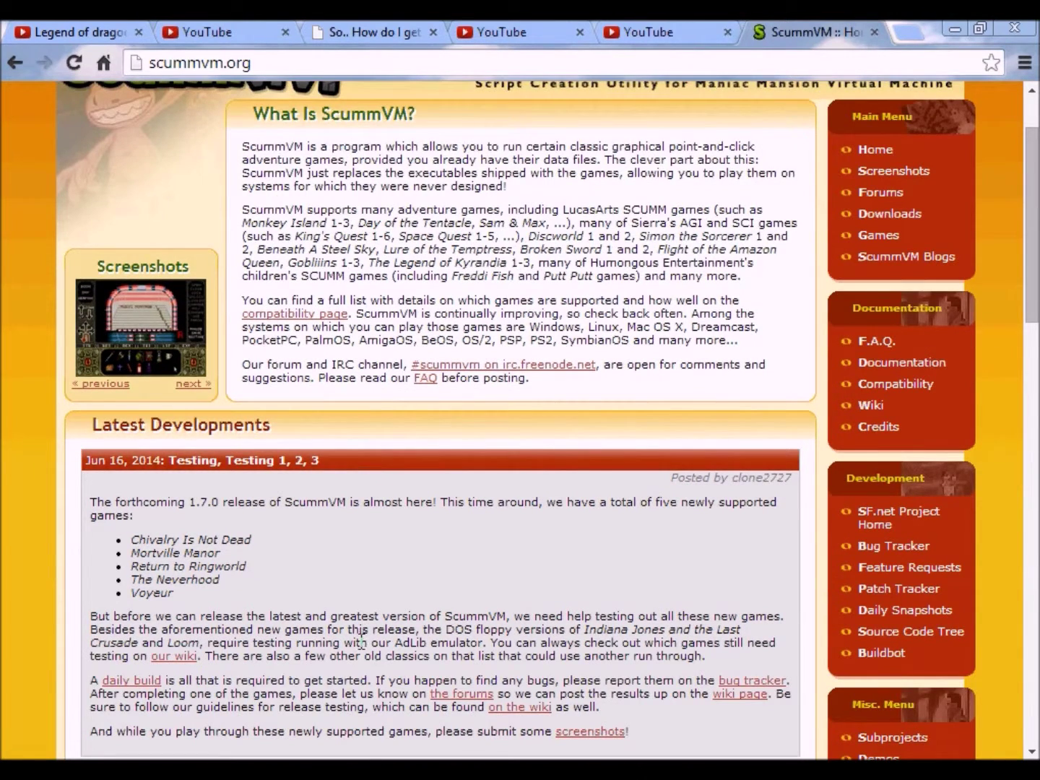
{"action": "scroll", "coordinate": [361, 642], "scroll_direction": "down", "scroll_amount": 2}
{"action": "scroll", "coordinate": [361, 647], "scroll_direction": "up", "scroll_amount": 2}
{"action": "scroll", "coordinate": [354, 656], "scroll_direction": "up", "scroll_amount": 2}
{"action": "scroll", "coordinate": [353, 659], "scroll_direction": "down", "scroll_amount": 4}
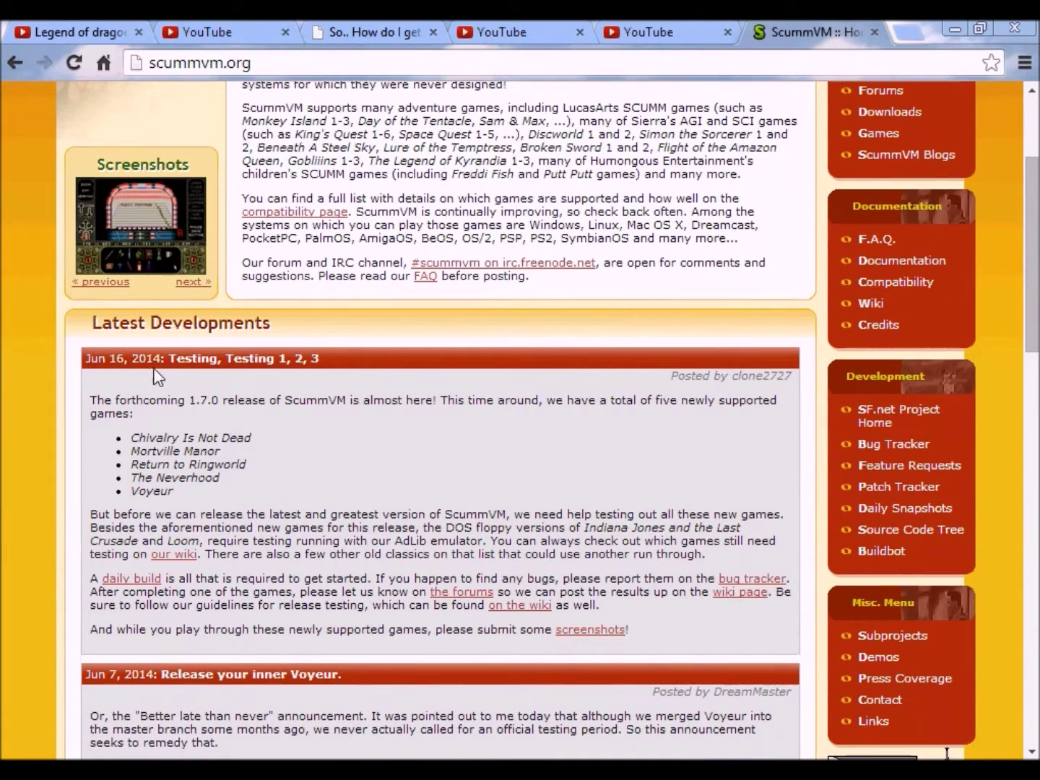
{"action": "scroll", "coordinate": [679, 523], "scroll_direction": "up", "scroll_amount": 2}
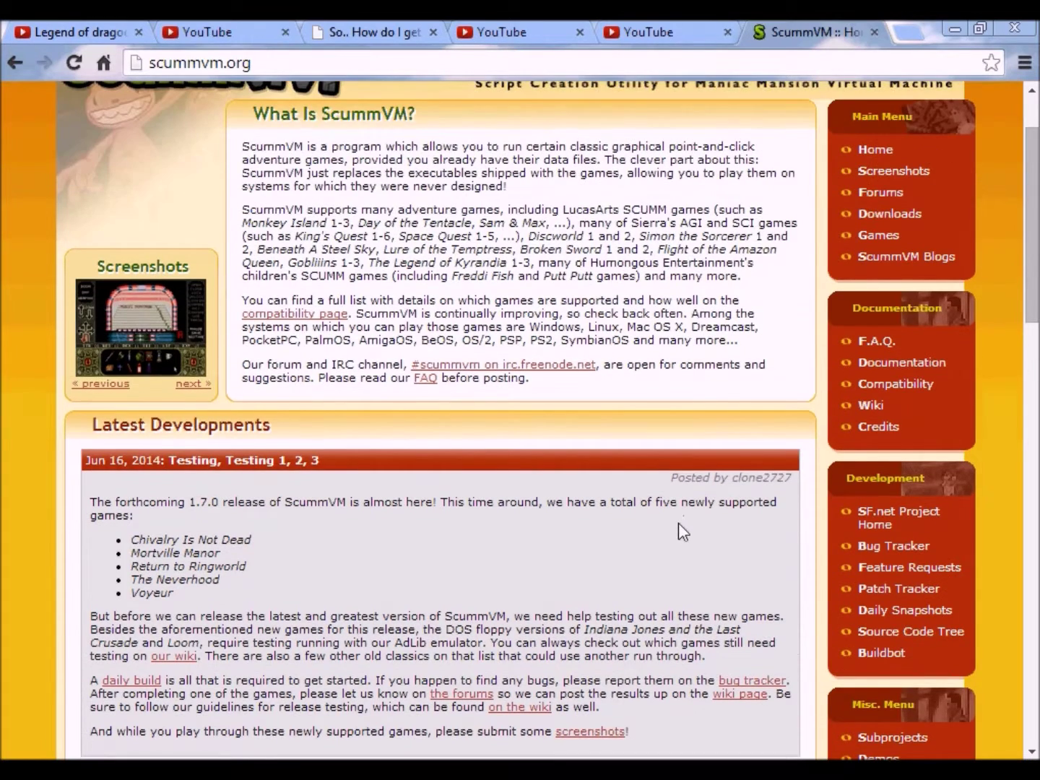
{"action": "left_click", "coordinate": [893, 215]}
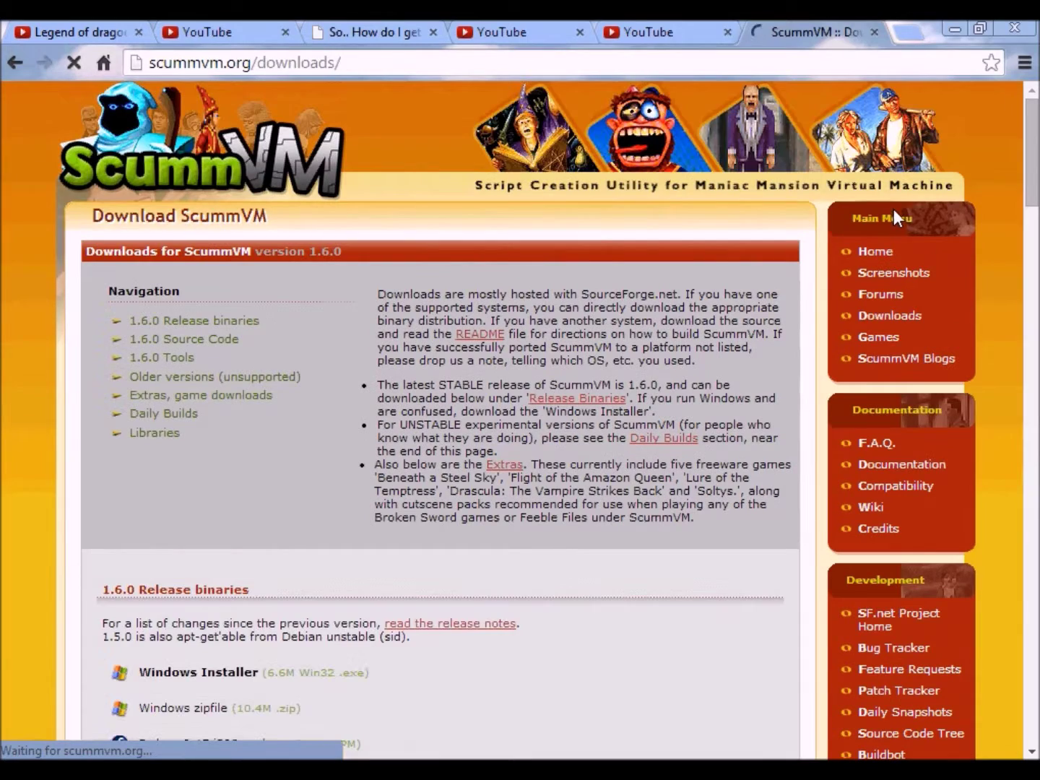
Download the Windows Installer for ScummVM 1.6.0 from the release binaries.
{"action": "scroll", "coordinate": [594, 430], "scroll_direction": "down", "scroll_amount": 3}
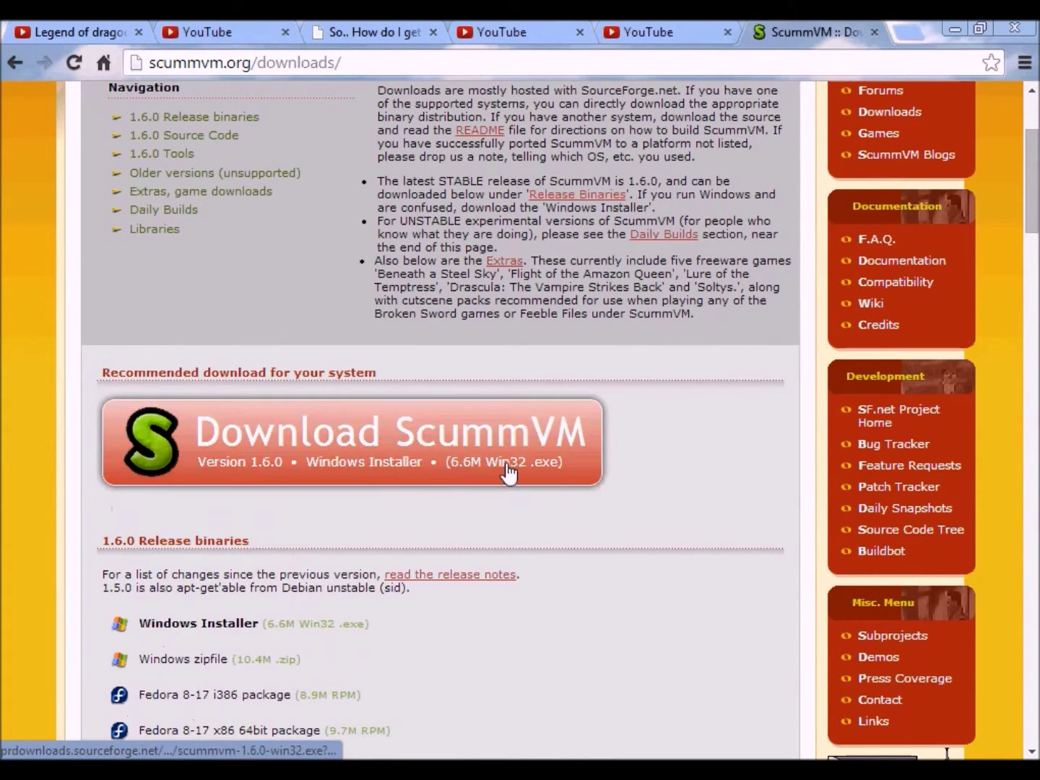
{"action": "left_click", "coordinate": [509, 473]}
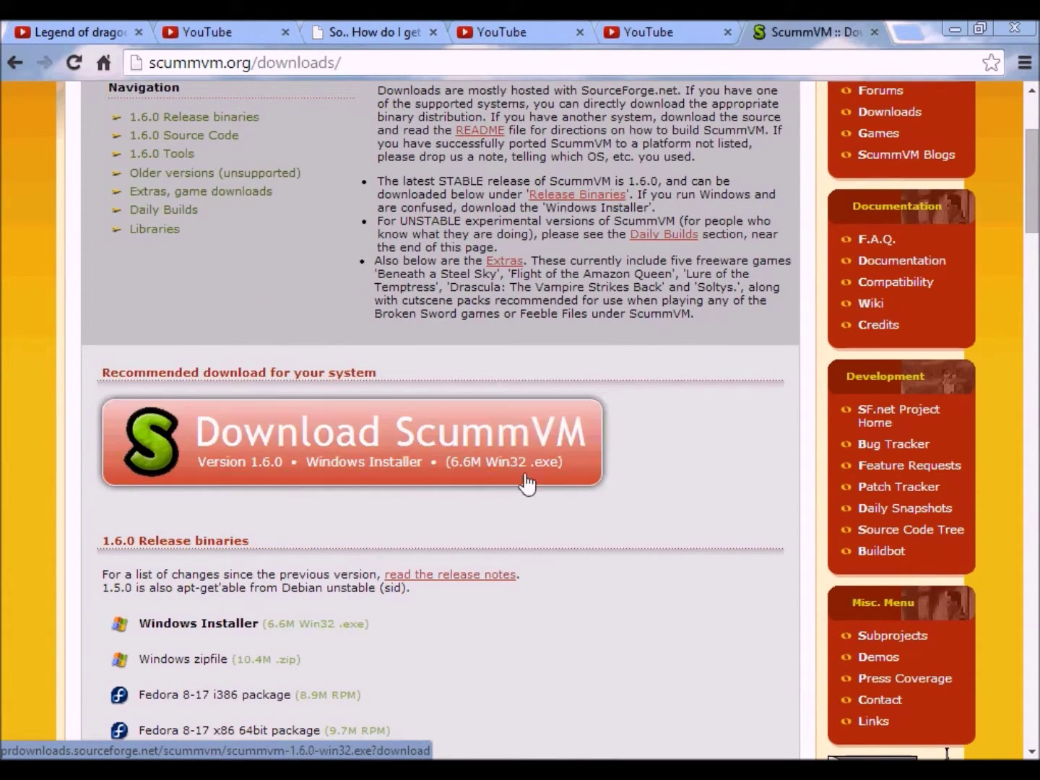
{"action": "scroll", "coordinate": [465, 509], "scroll_direction": "down", "scroll_amount": 2}
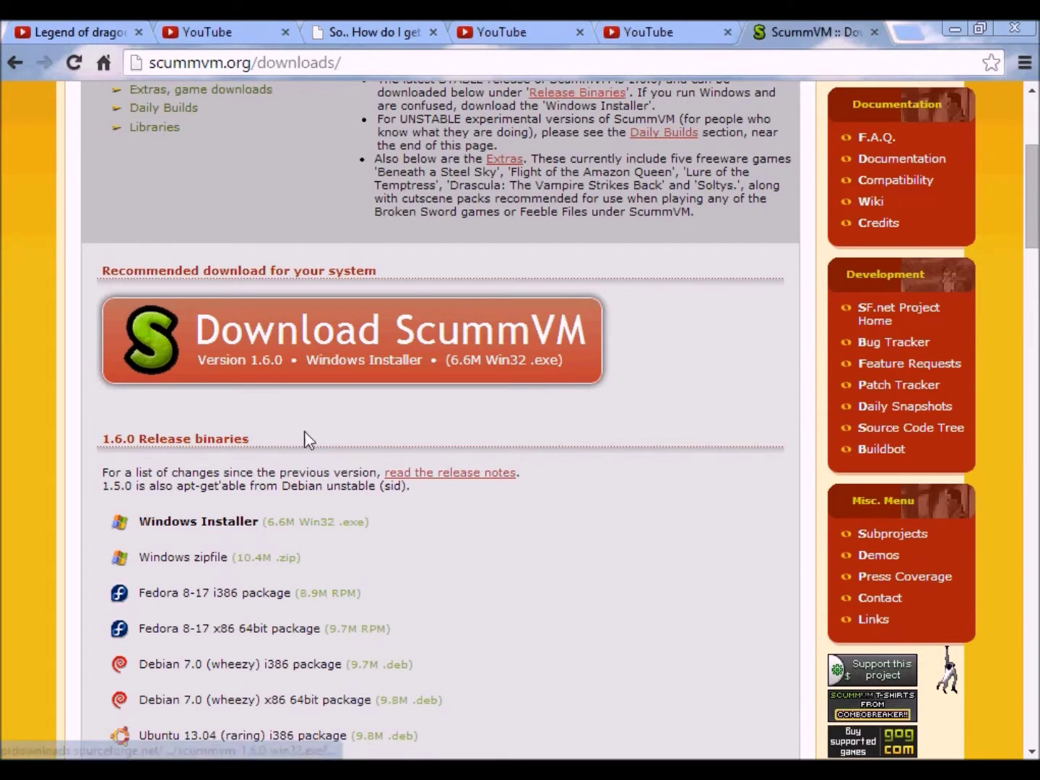
{"action": "left_click", "coordinate": [212, 522]}
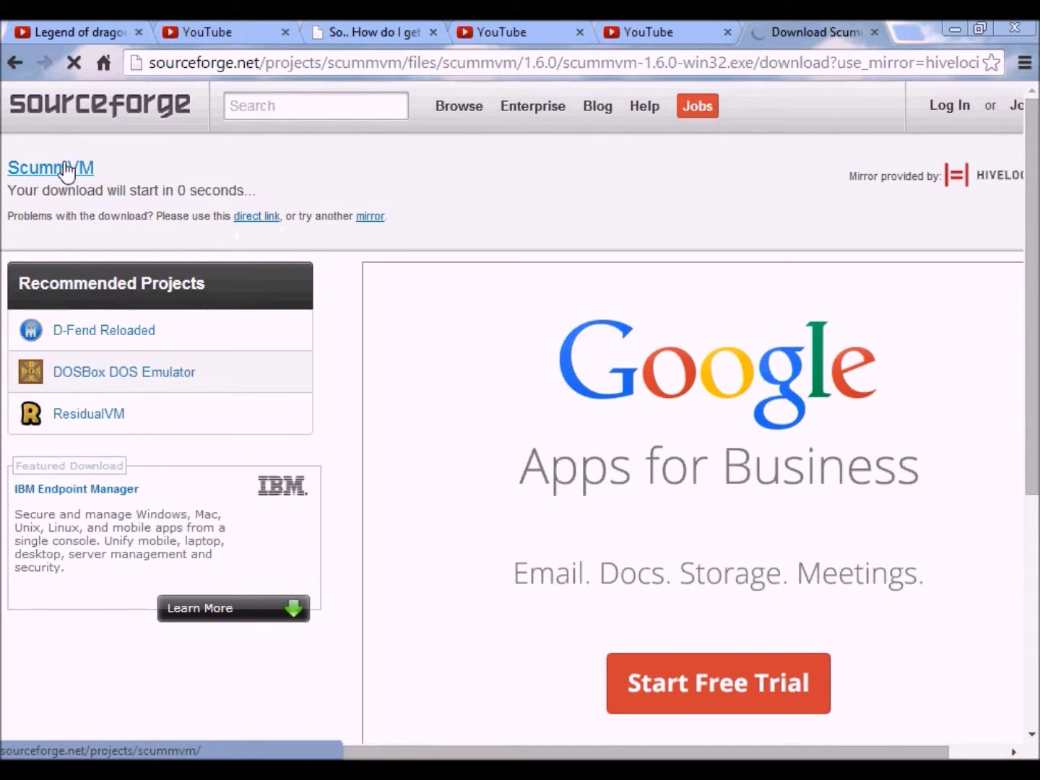
{"action": "scroll", "coordinate": [318, 503], "scroll_direction": "down", "scroll_amount": 1}
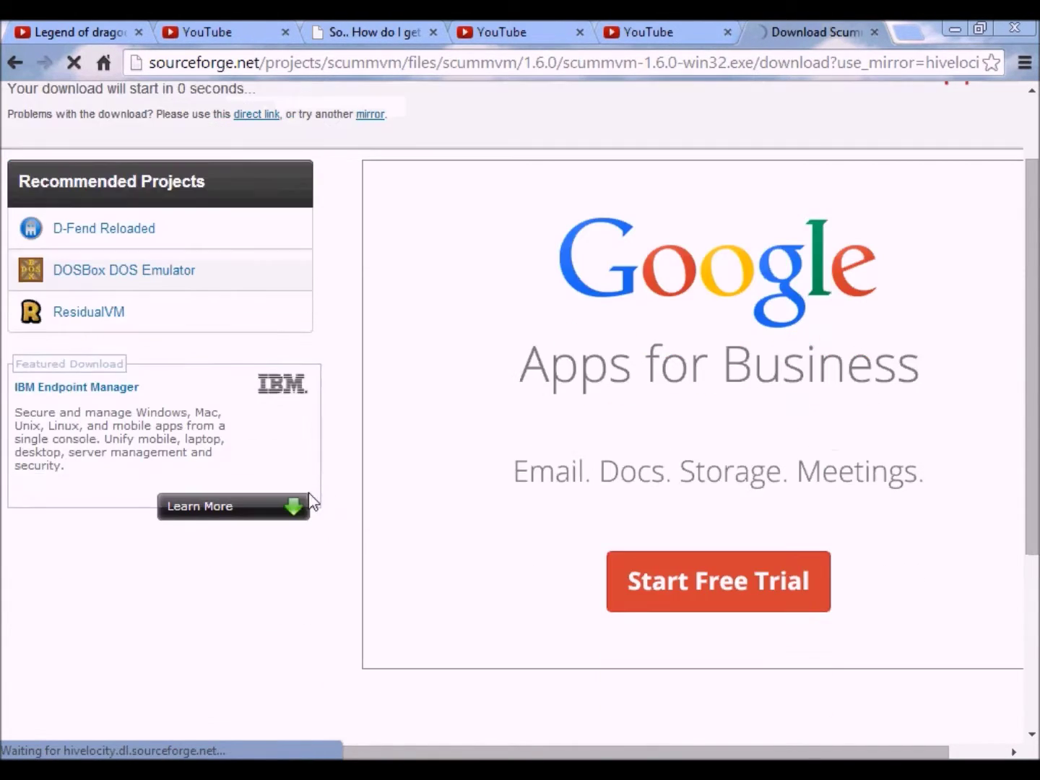
{"action": "scroll", "coordinate": [310, 528], "scroll_direction": "down", "scroll_amount": 2}
{"action": "scroll", "coordinate": [323, 557], "scroll_direction": "up", "scroll_amount": 2}
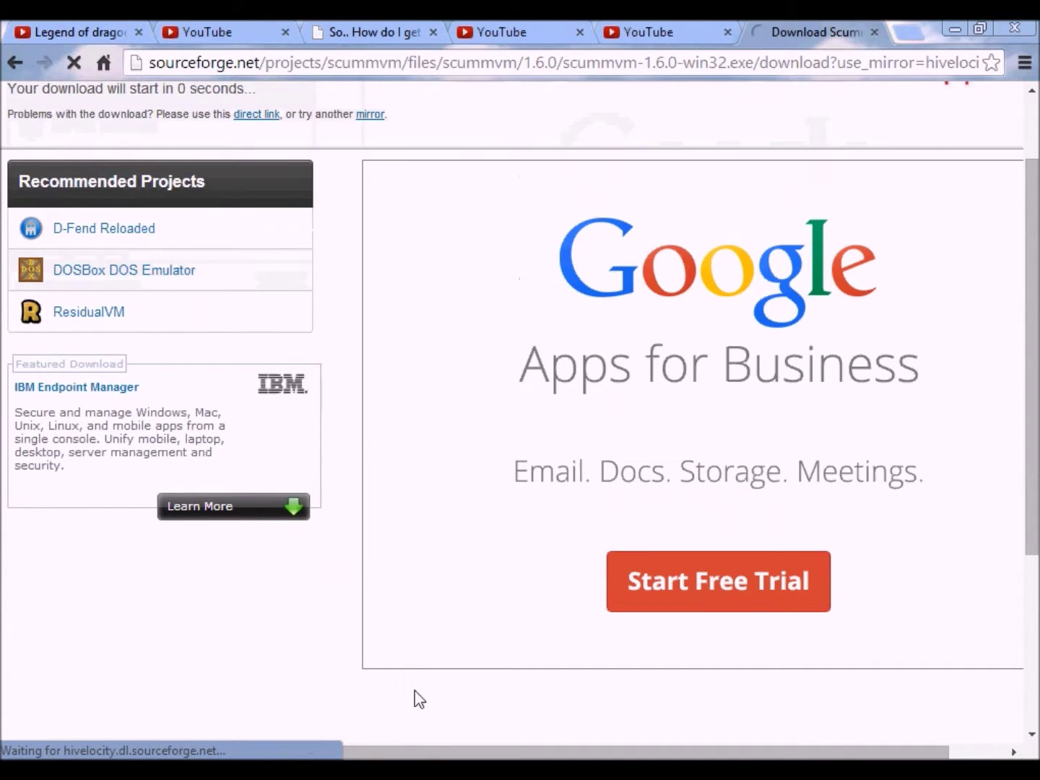
Switch to the ScummVM launcher and minimize the browser so the desktop is accessible.
{"action": "left_click_drag", "start_coordinate": [430, 756], "coordinate": [322, 710]}
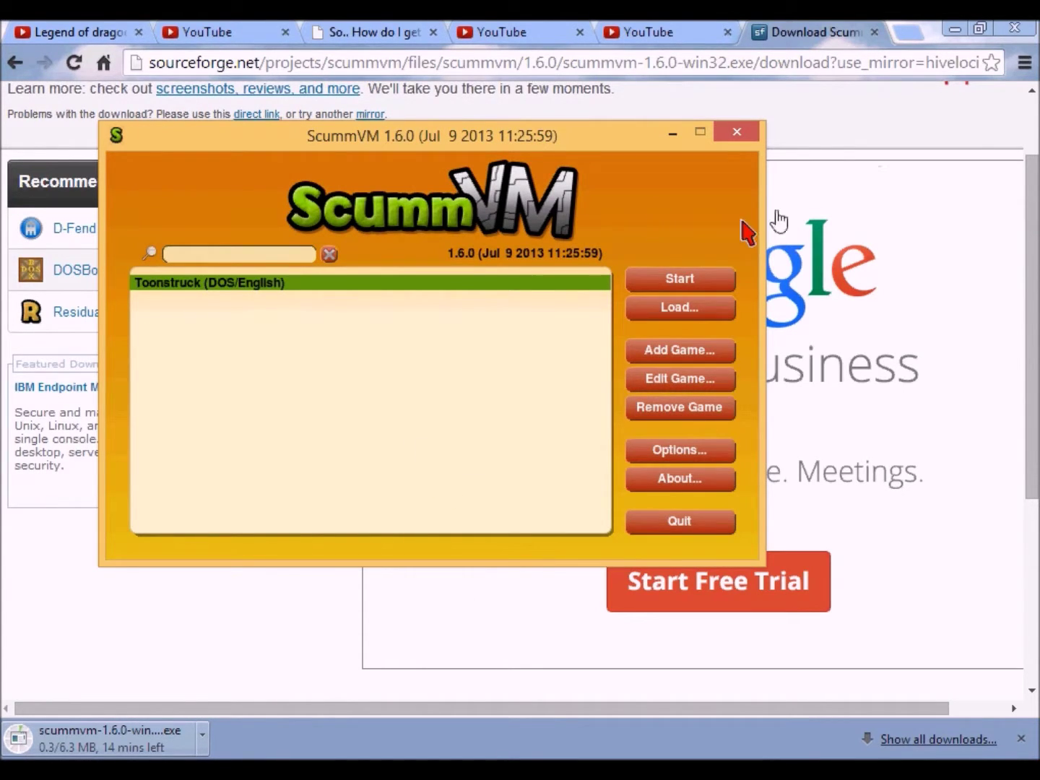
{"action": "left_click", "coordinate": [956, 31]}
{"action": "left_click", "coordinate": [956, 31]}
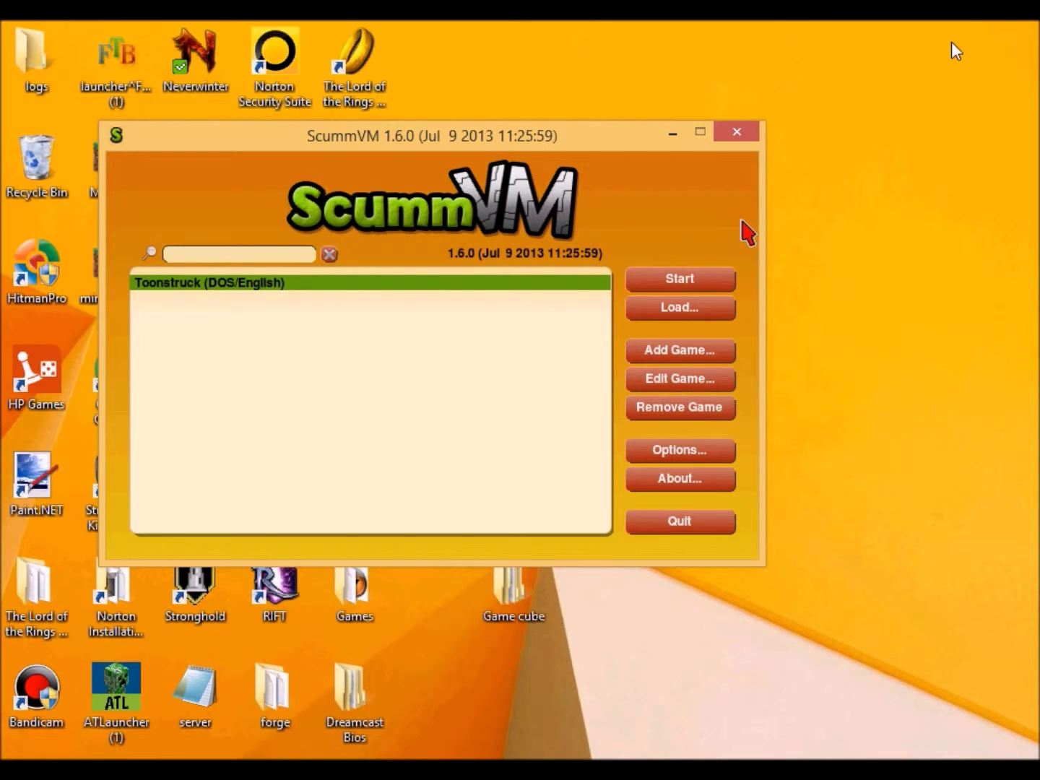
Create a new desktop folder named "Dos Games" and return to the ScummVM launcher.
{"action": "right_click", "coordinate": [478, 75]}
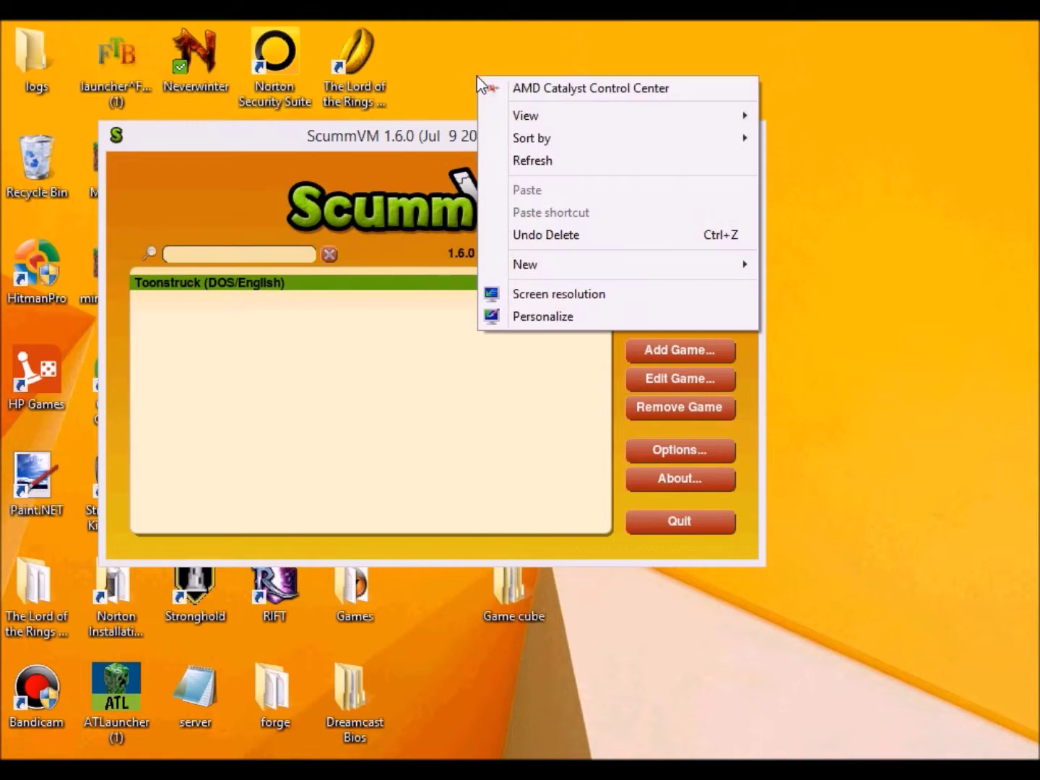
{"action": "mouse_move", "coordinate": [550, 264]}
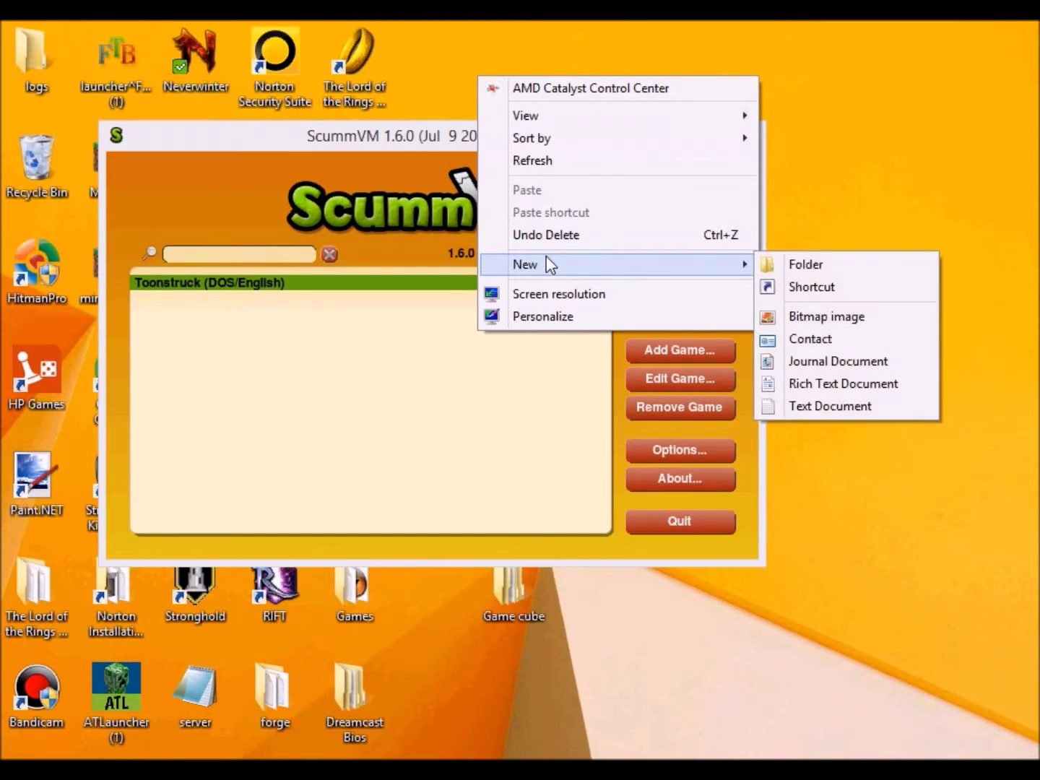
{"action": "left_click", "coordinate": [804, 264]}
{"action": "type", "text": "D"}
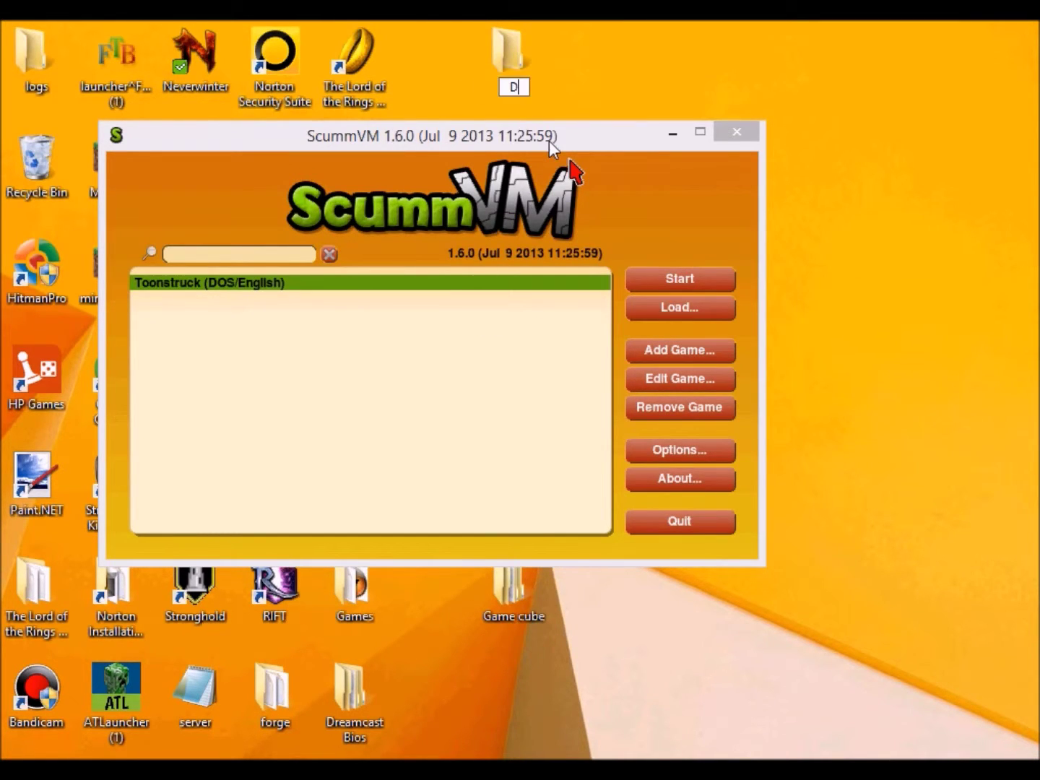
{"action": "type", "text": "os Games"}
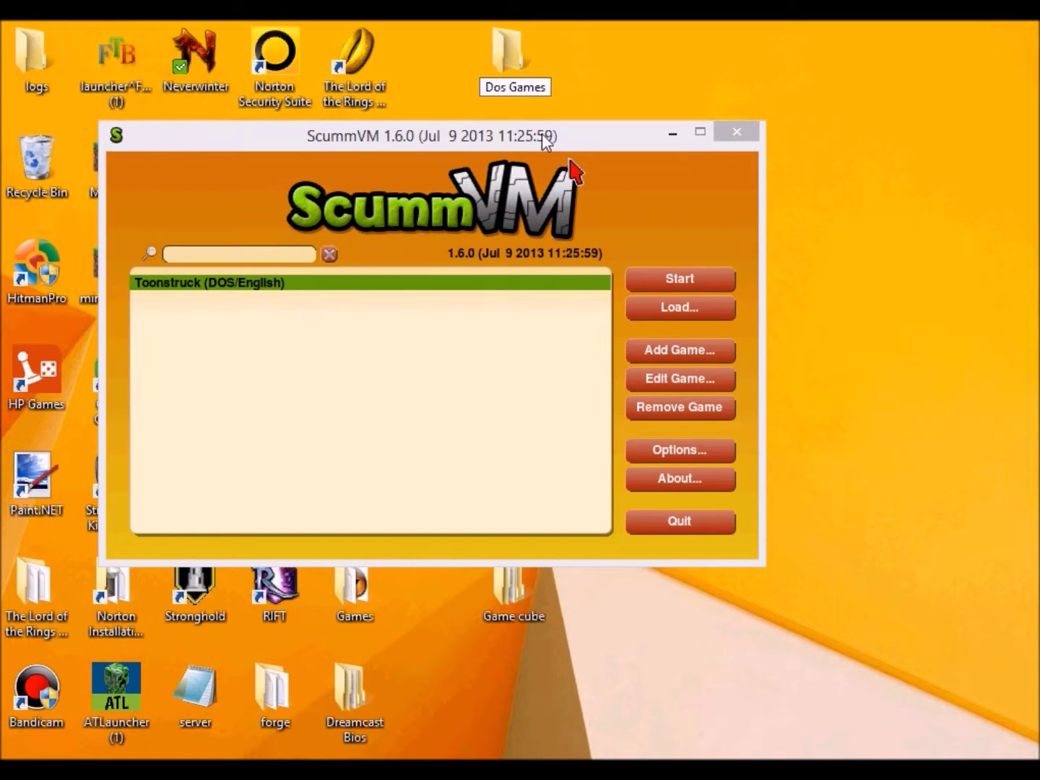
{"action": "left_click", "coordinate": [579, 133]}
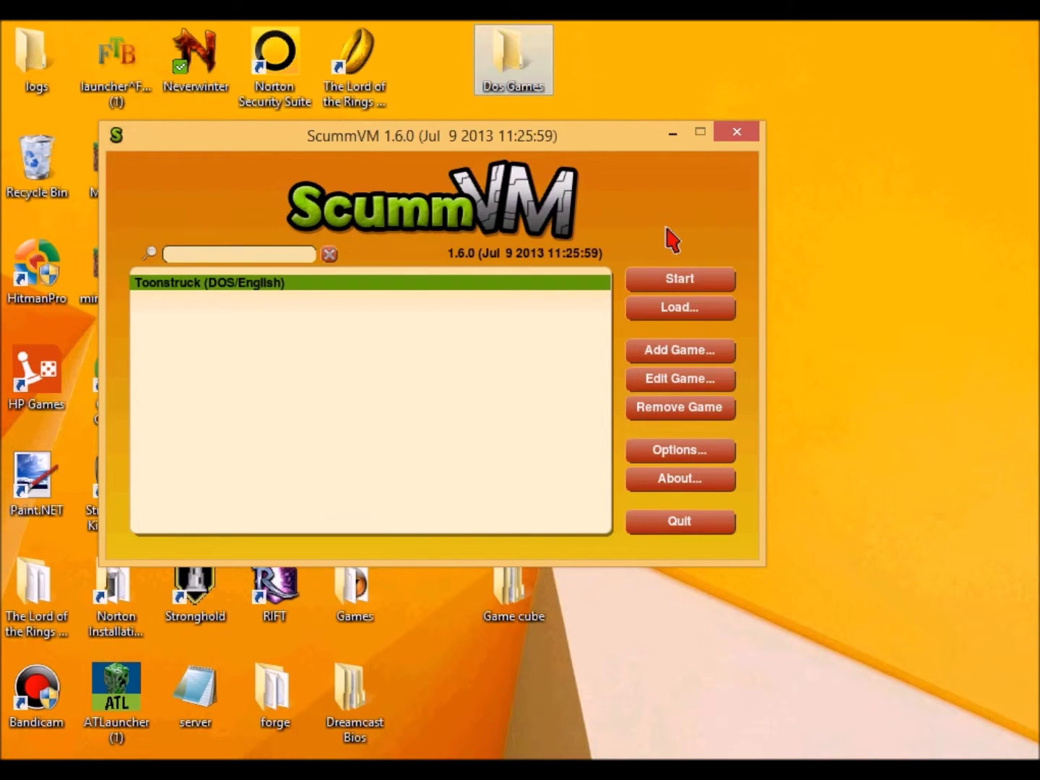
Begin adding a game and choose the Downloads folder as the directory with its game data.
{"action": "left_click", "coordinate": [672, 375]}
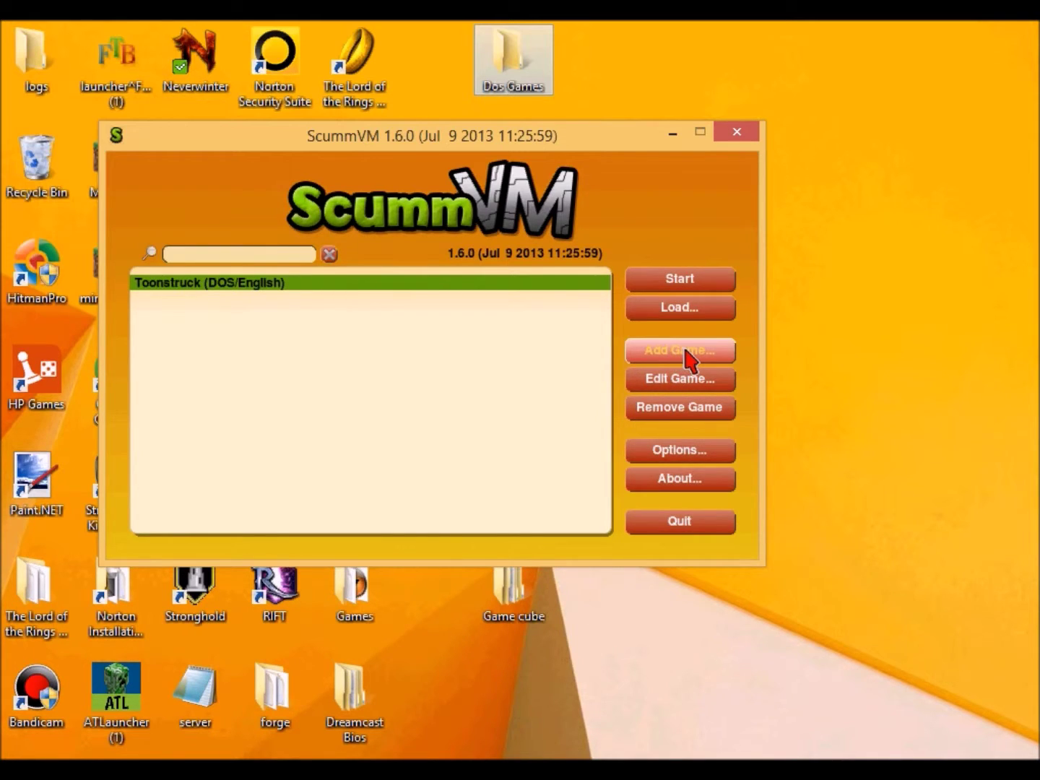
{"action": "left_click", "coordinate": [686, 355]}
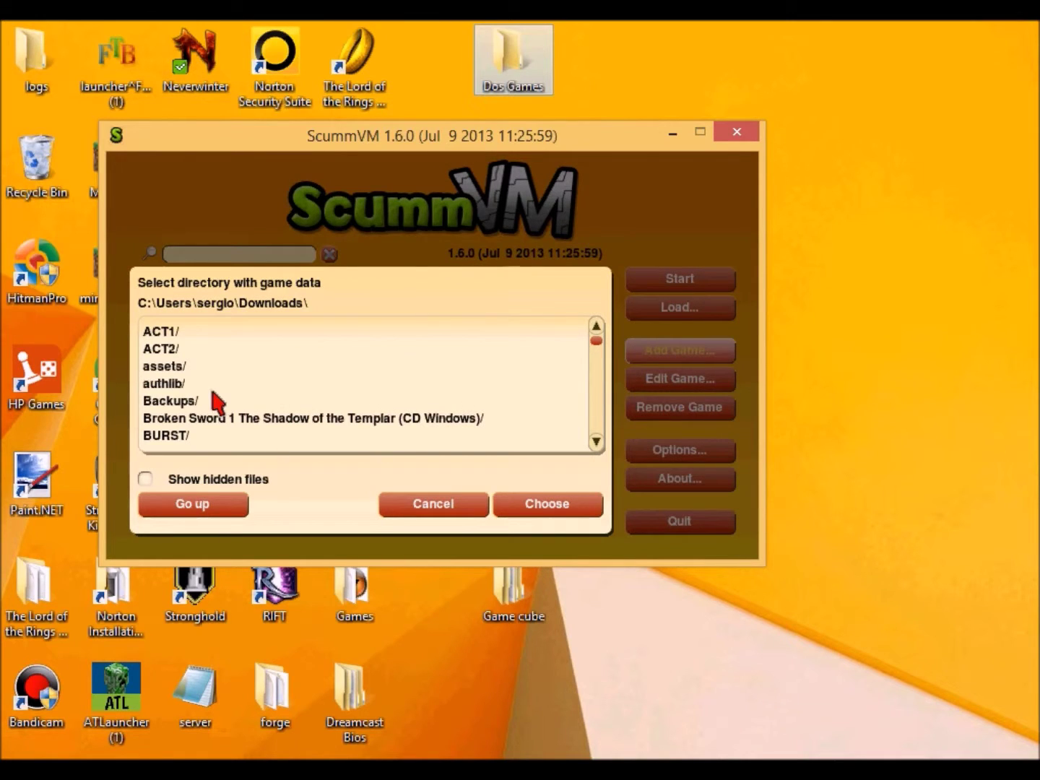
{"action": "scroll", "coordinate": [224, 387], "scroll_direction": "down", "scroll_amount": 5}
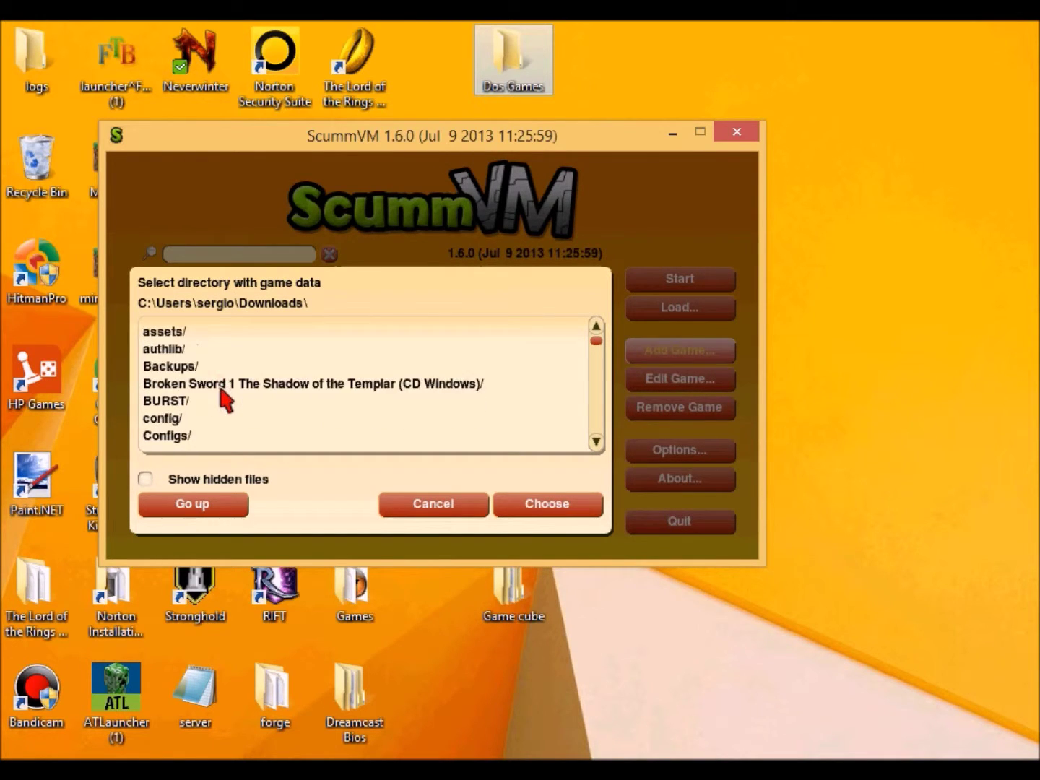
{"action": "scroll", "coordinate": [226, 403], "scroll_direction": "up", "scroll_amount": 4}
{"action": "scroll", "coordinate": [226, 406], "scroll_direction": "up", "scroll_amount": 1}
{"action": "scroll", "coordinate": [225, 408], "scroll_direction": "down", "scroll_amount": 11}
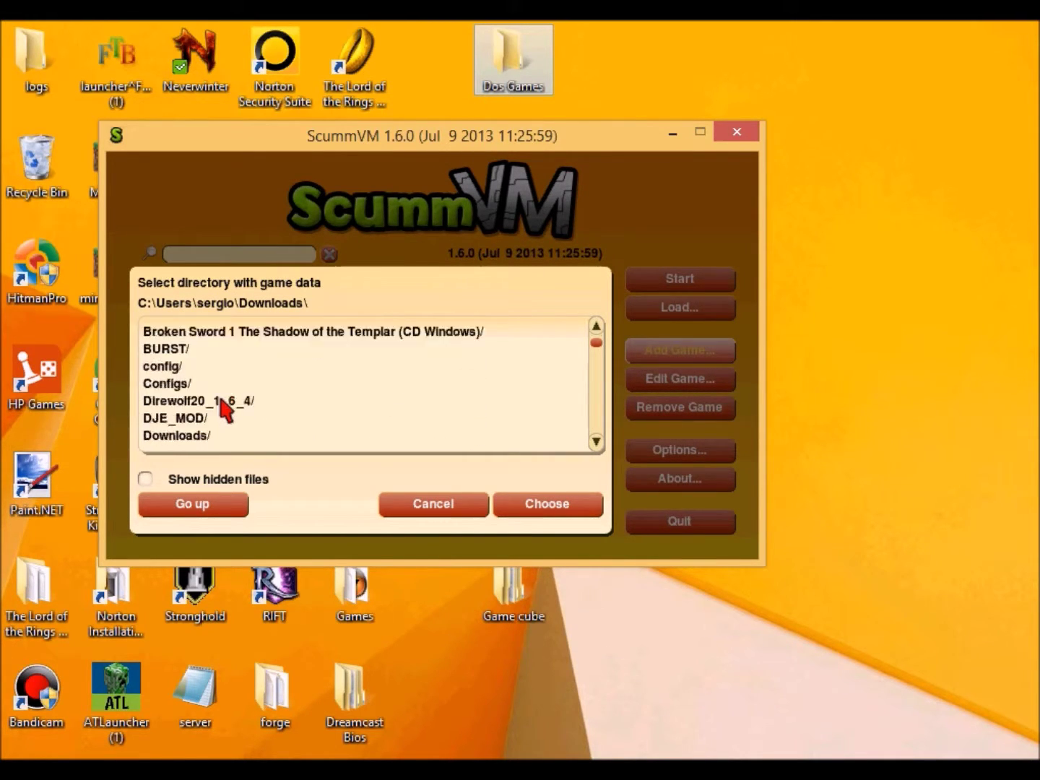
{"action": "scroll", "coordinate": [225, 408], "scroll_direction": "down", "scroll_amount": 9}
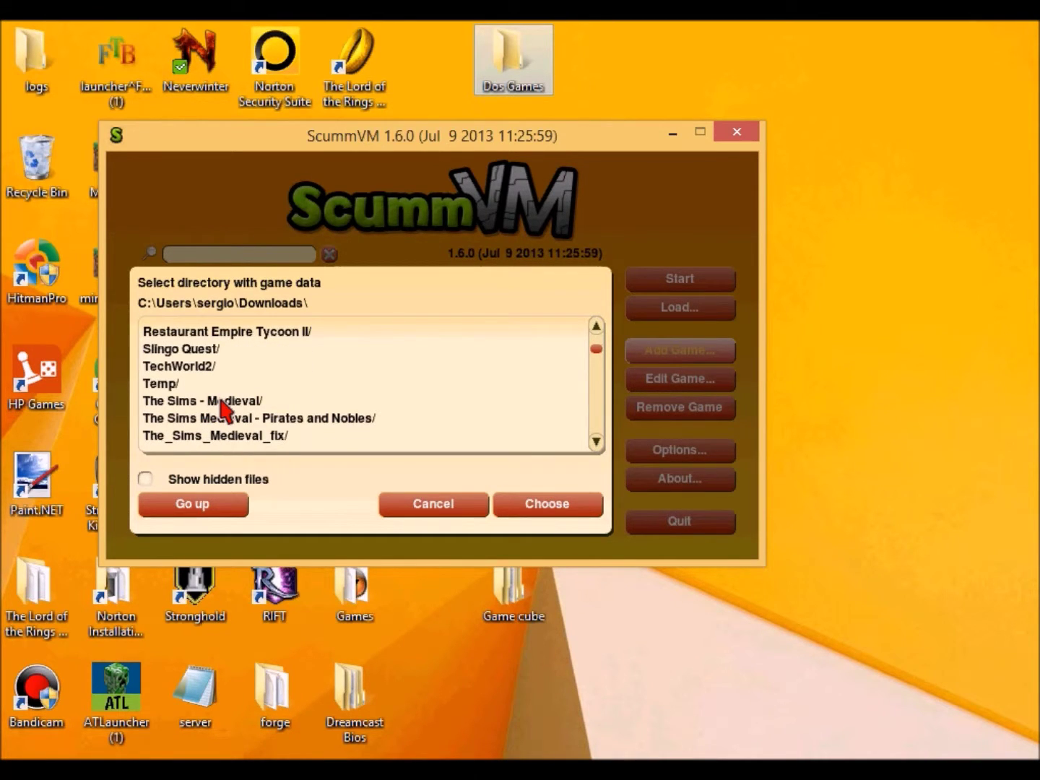
{"action": "scroll", "coordinate": [226, 410], "scroll_direction": "up", "scroll_amount": 12}
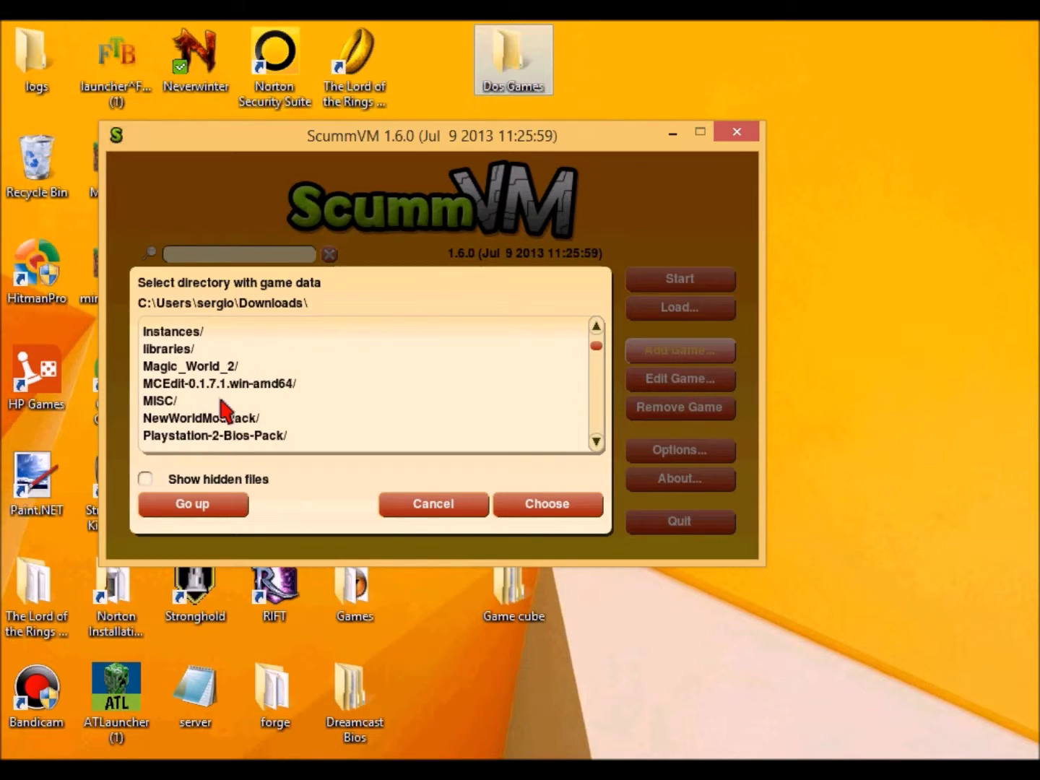
{"action": "scroll", "coordinate": [226, 411], "scroll_direction": "up", "scroll_amount": 8}
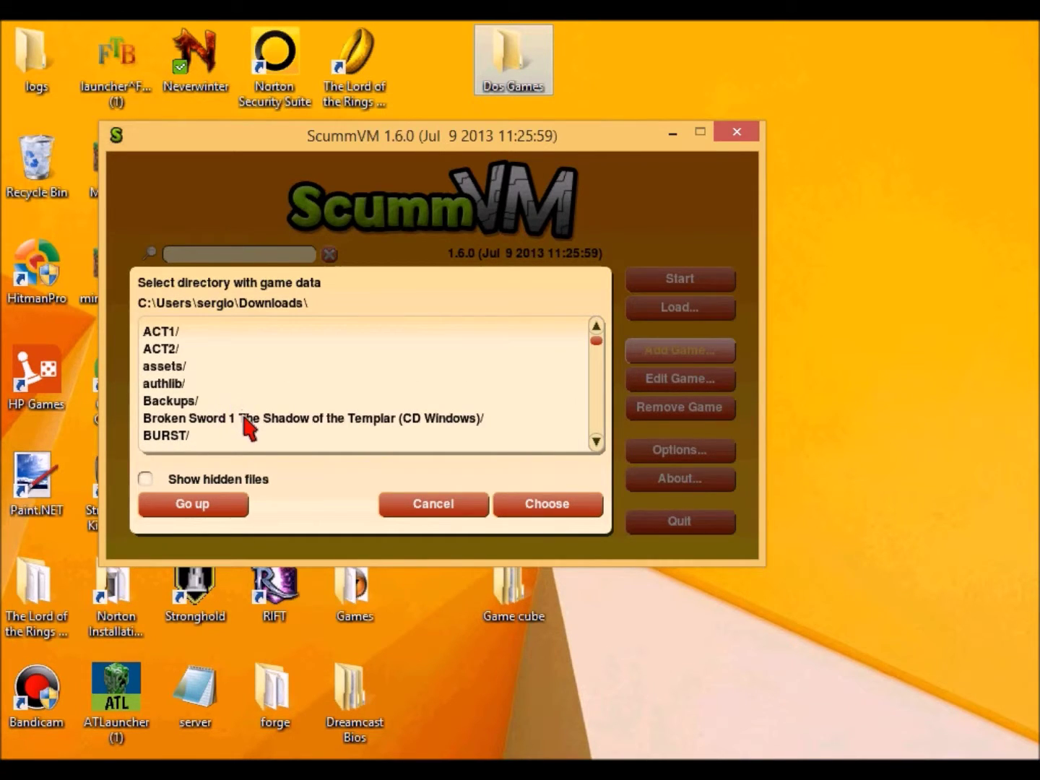
{"action": "scroll", "coordinate": [246, 419], "scroll_direction": "down", "scroll_amount": 5}
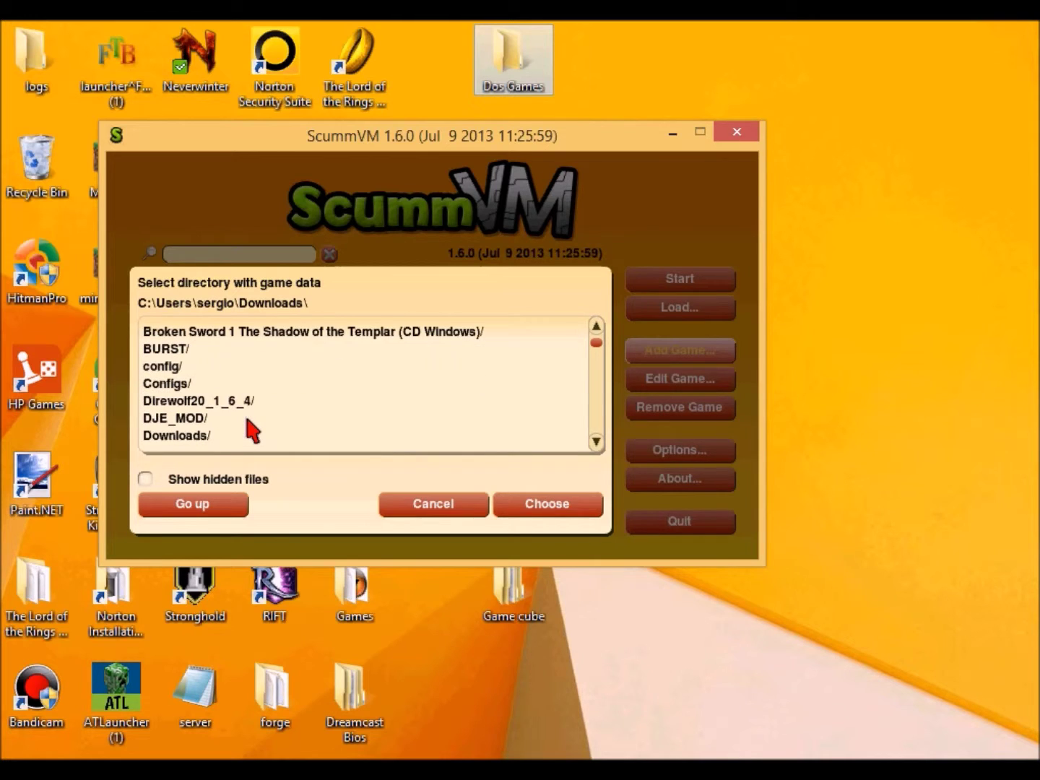
{"action": "scroll", "coordinate": [246, 420], "scroll_direction": "up", "scroll_amount": 5}
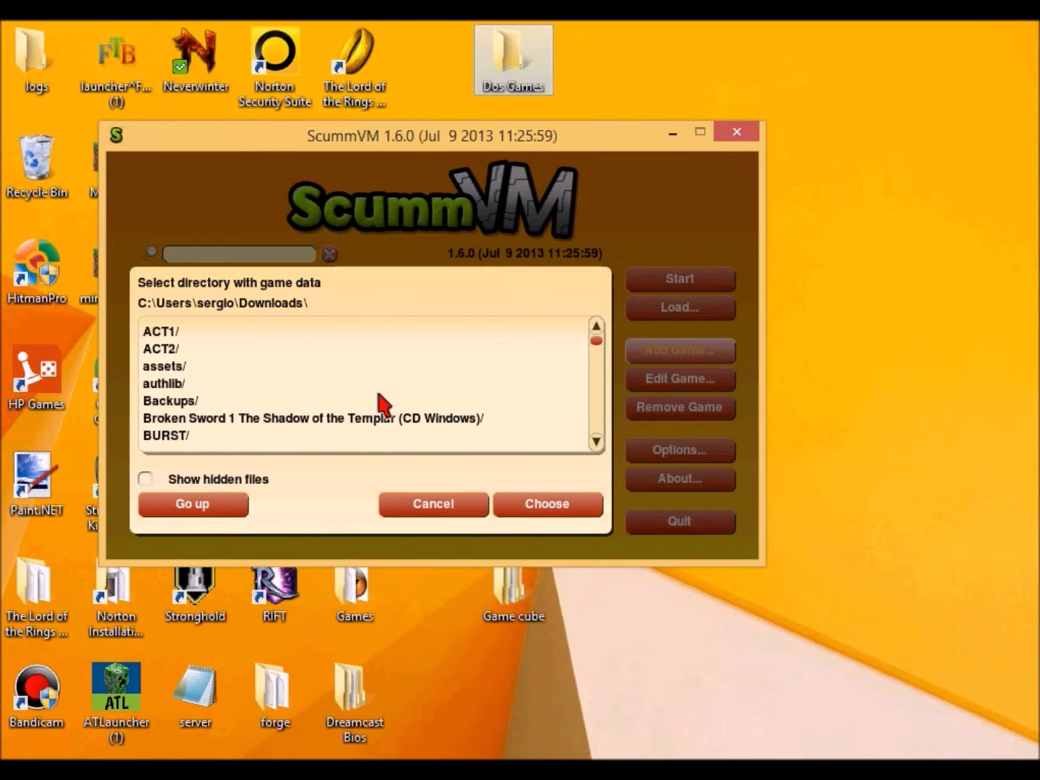
{"action": "scroll", "coordinate": [297, 432], "scroll_direction": "down", "scroll_amount": 2}
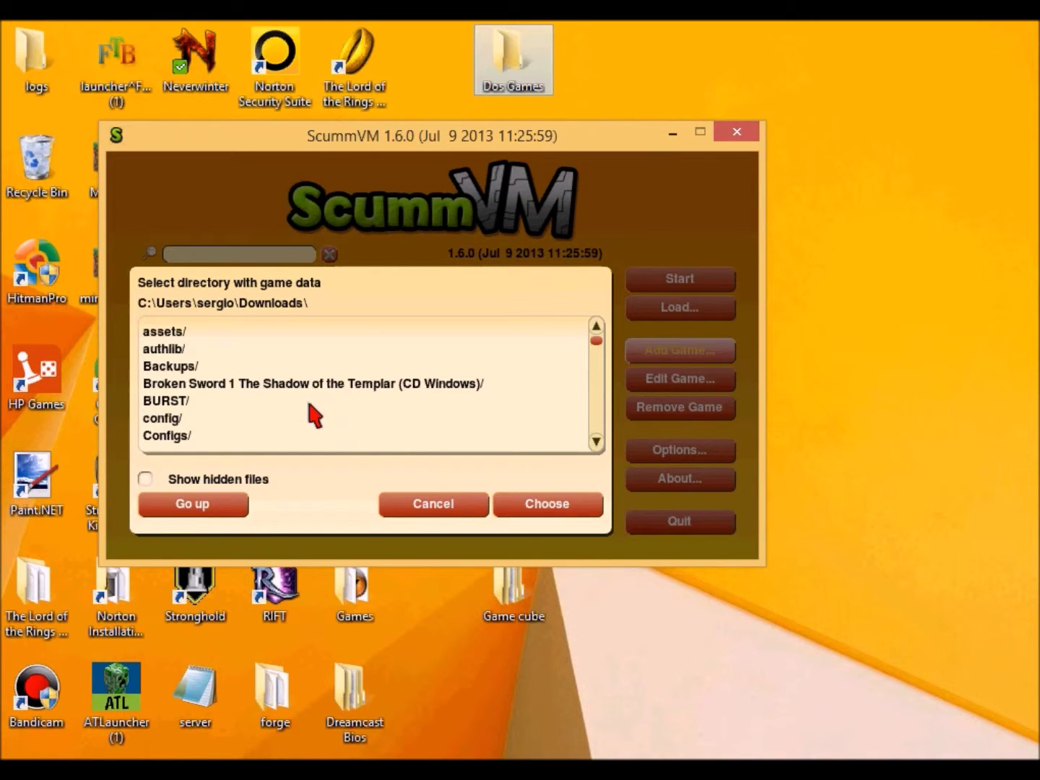
{"action": "scroll", "coordinate": [309, 403], "scroll_direction": "up", "scroll_amount": 2}
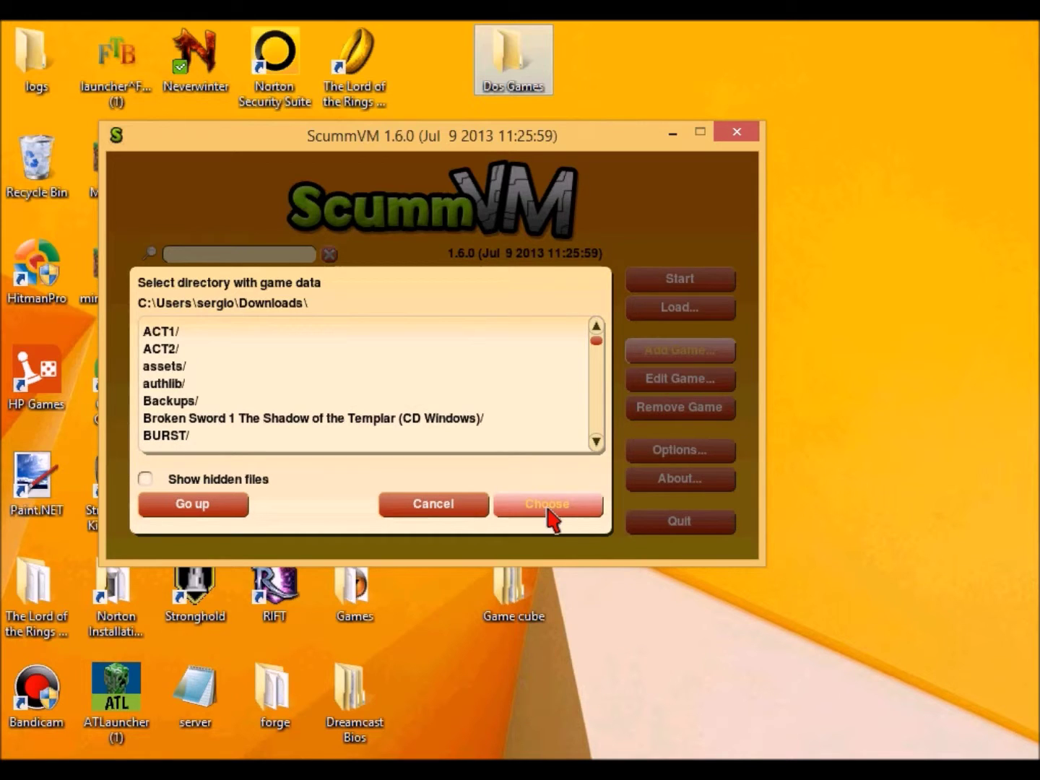
{"action": "left_click", "coordinate": [551, 514]}
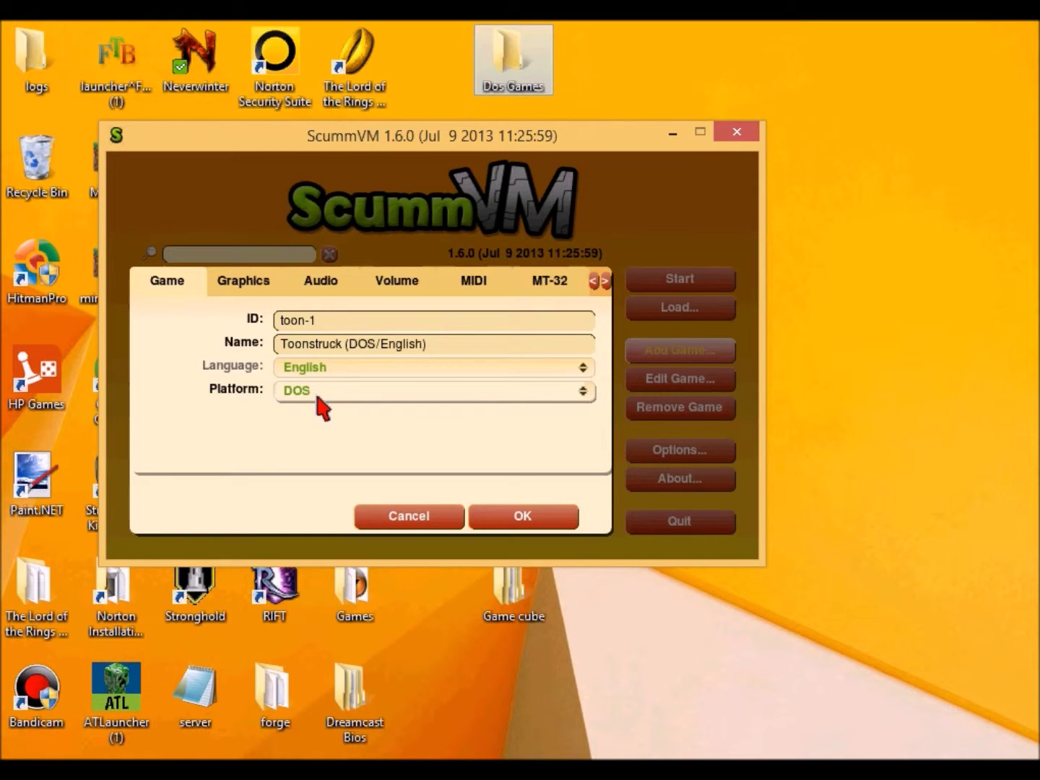
Check the platform choices, keep DOS, and add Toonstruck (DOS/English) to the launcher's game list, leaving its first entry selected.
{"action": "left_click", "coordinate": [587, 395]}
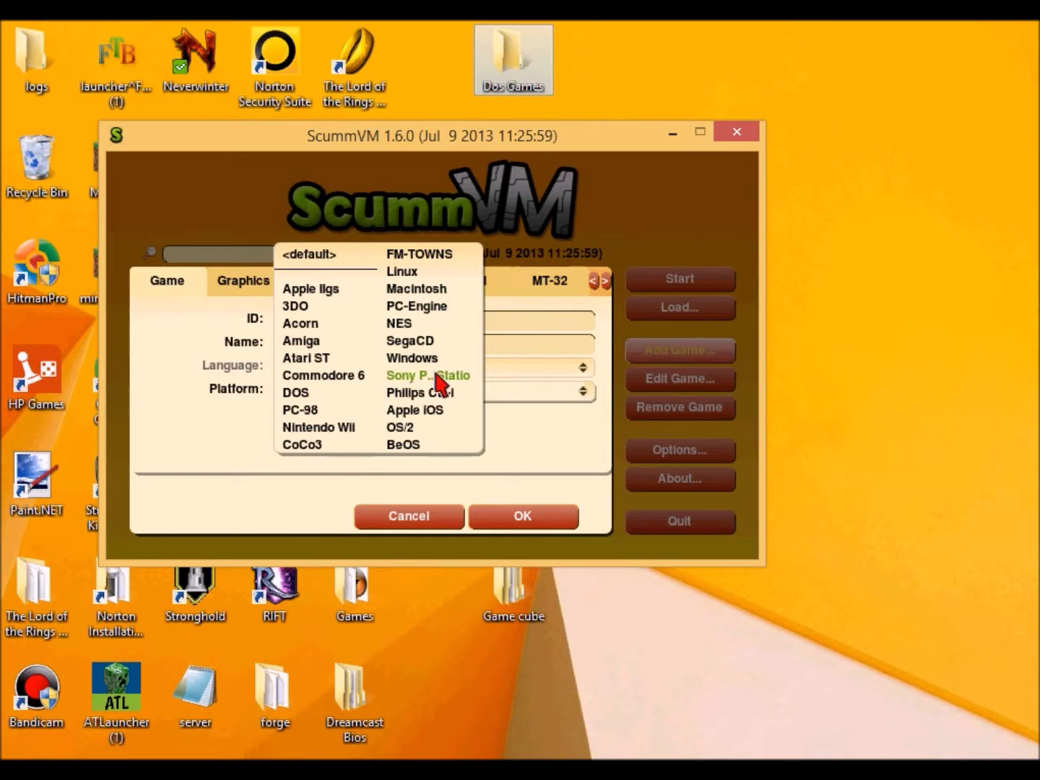
{"action": "left_click", "coordinate": [271, 491]}
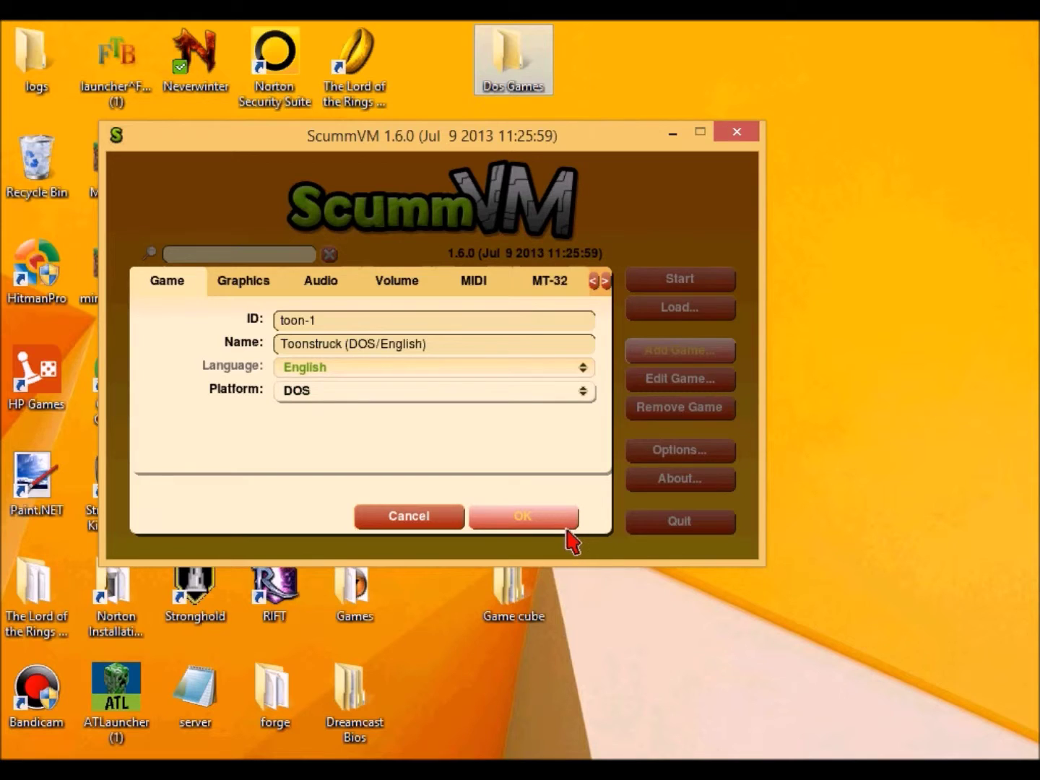
{"action": "left_click", "coordinate": [543, 522]}
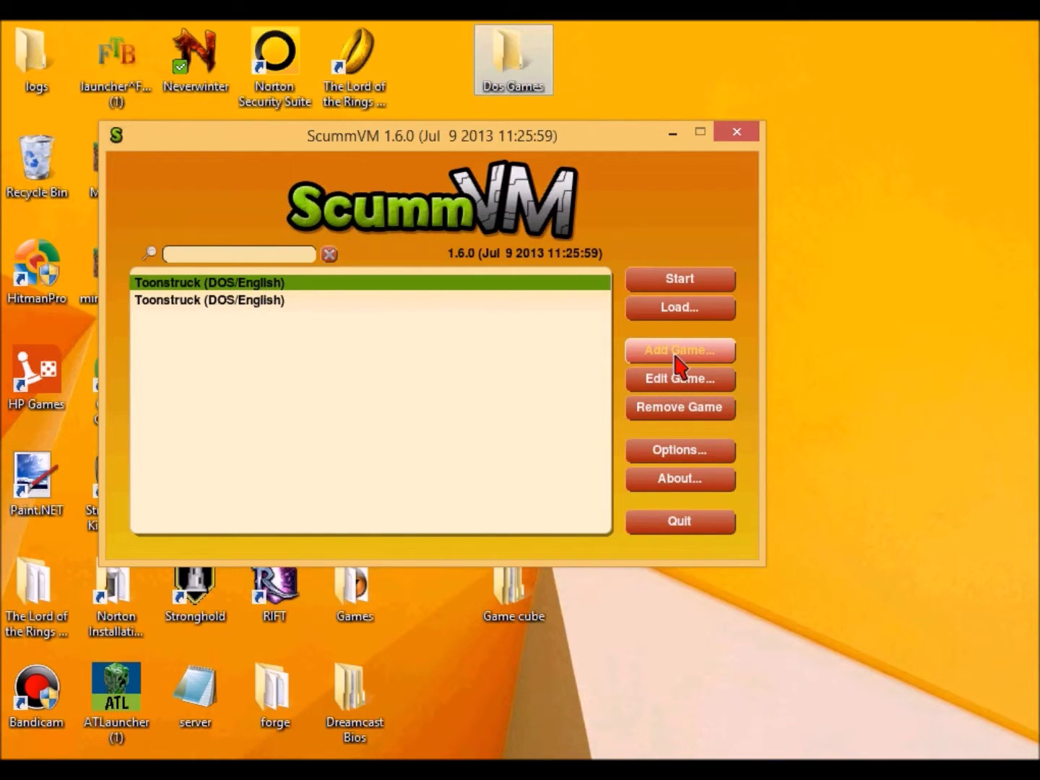
{"action": "left_click", "coordinate": [255, 303]}
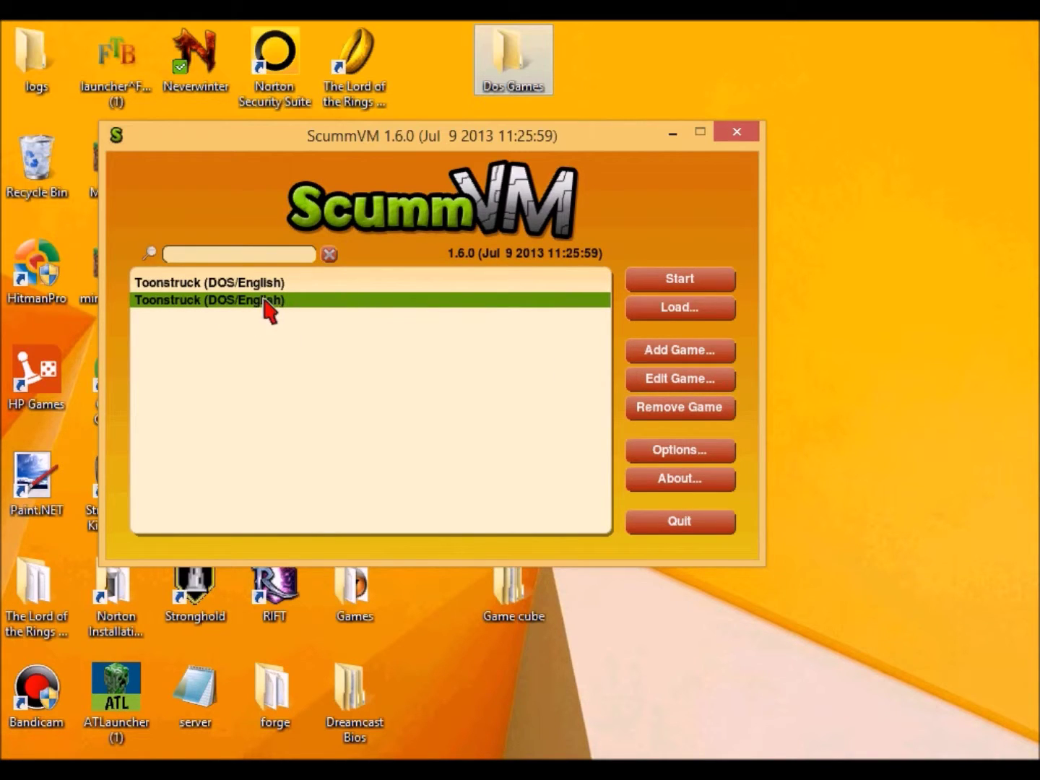
{"action": "left_click", "coordinate": [238, 287]}
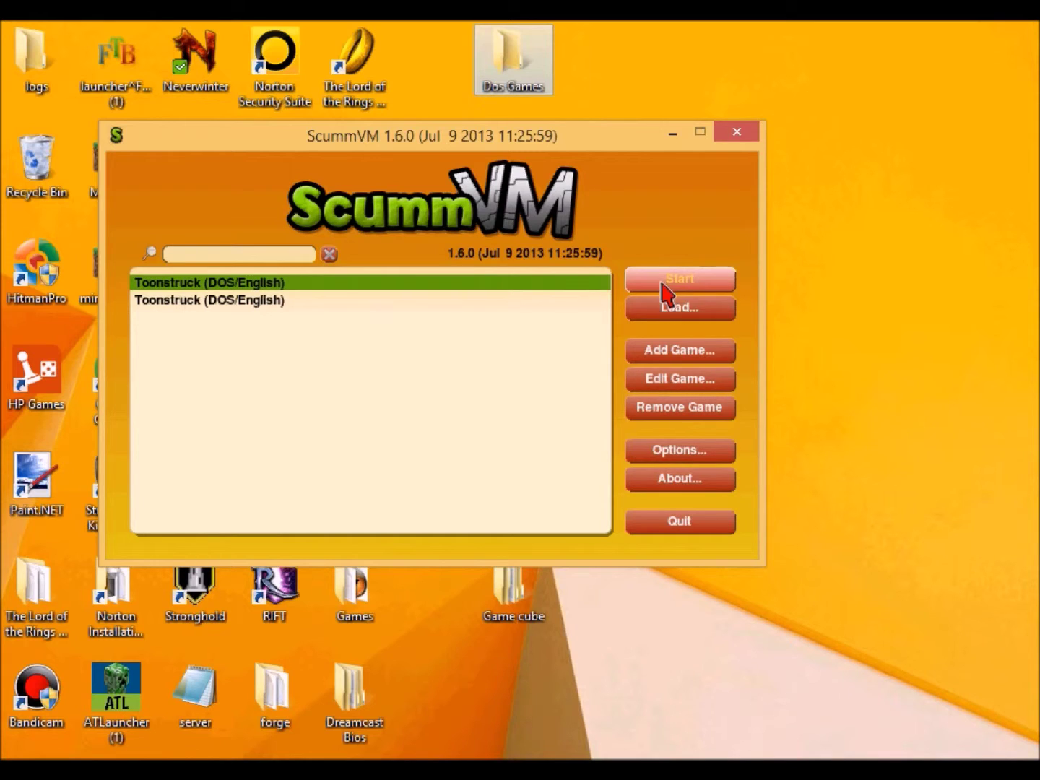
Open the launcher's global options and look over the available graphics modes, keeping the default.
{"action": "left_click", "coordinate": [692, 453]}
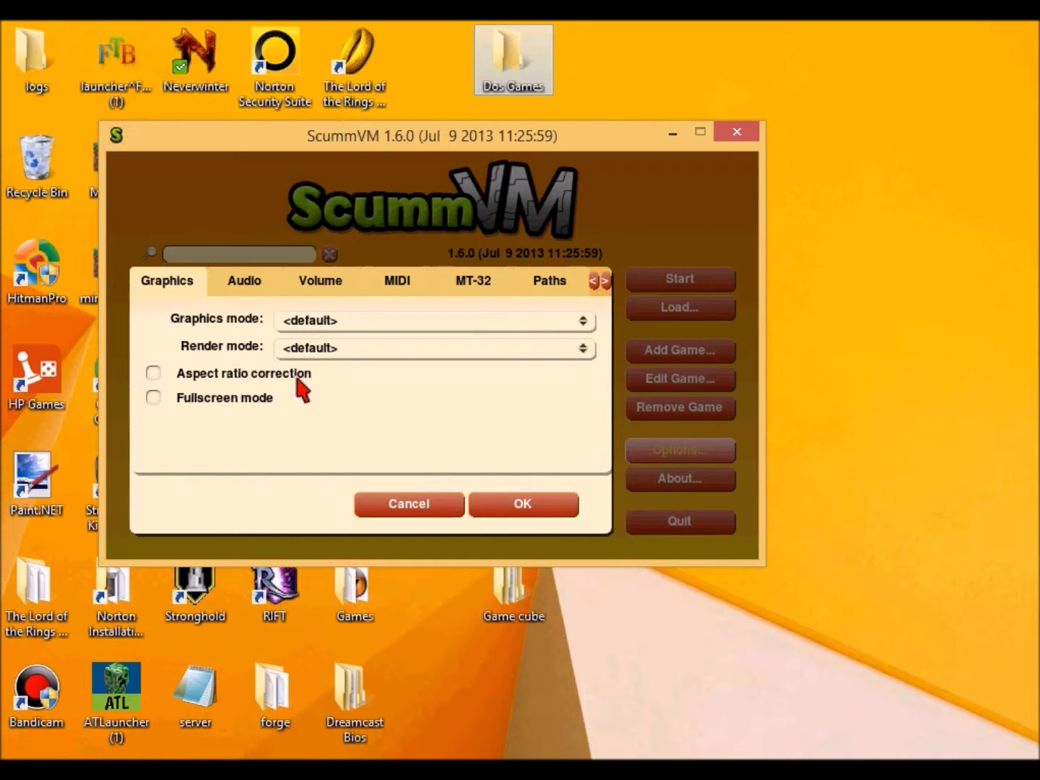
{"action": "left_click", "coordinate": [314, 323]}
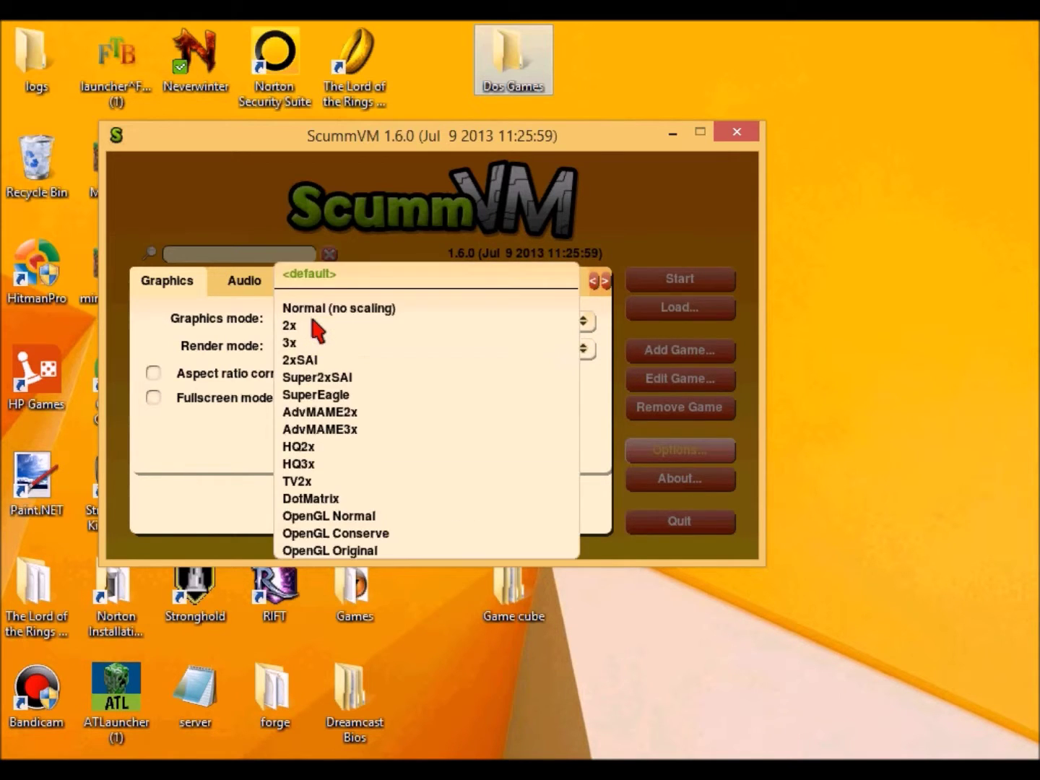
{"action": "left_click", "coordinate": [172, 342]}
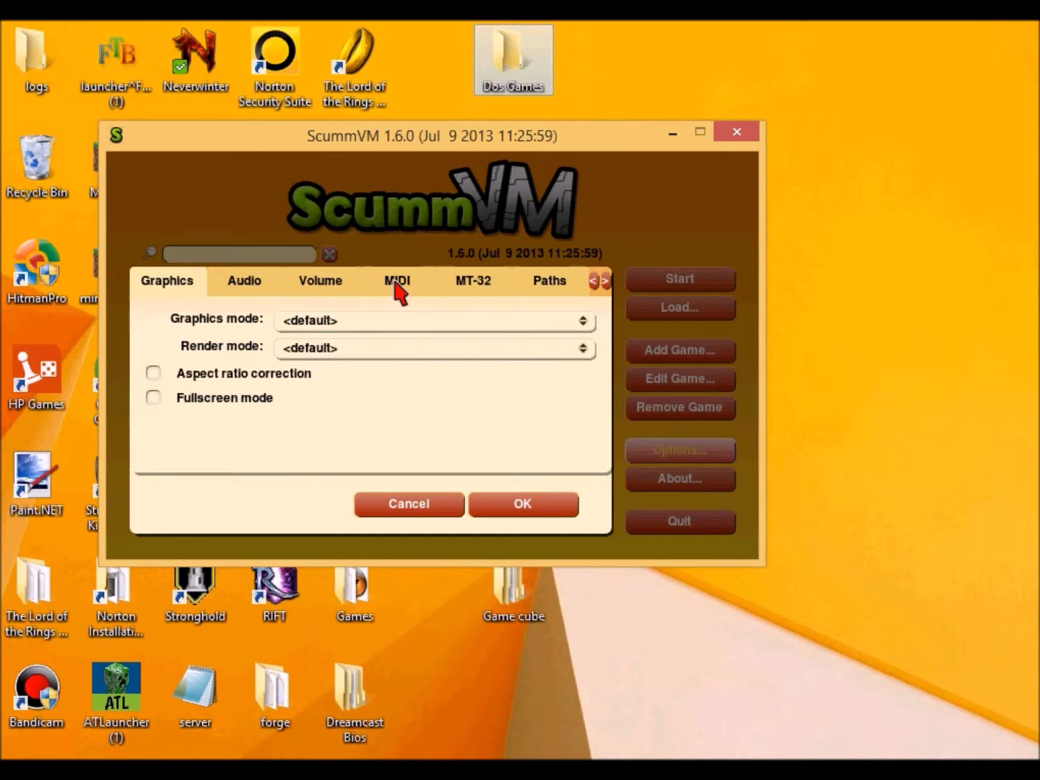
Look through the audio, volume, MIDI, MT-32 and path settings in the global options.
{"action": "left_click", "coordinate": [257, 284]}
{"action": "left_click", "coordinate": [308, 291]}
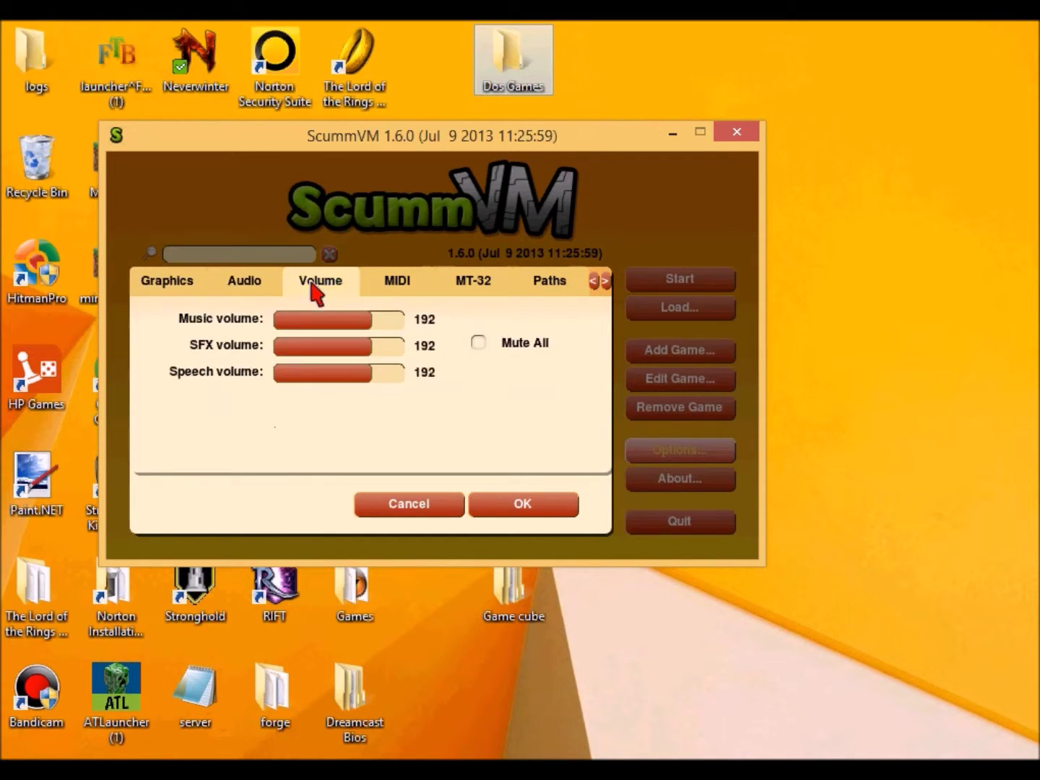
{"action": "left_click", "coordinate": [401, 292]}
{"action": "left_click", "coordinate": [484, 296]}
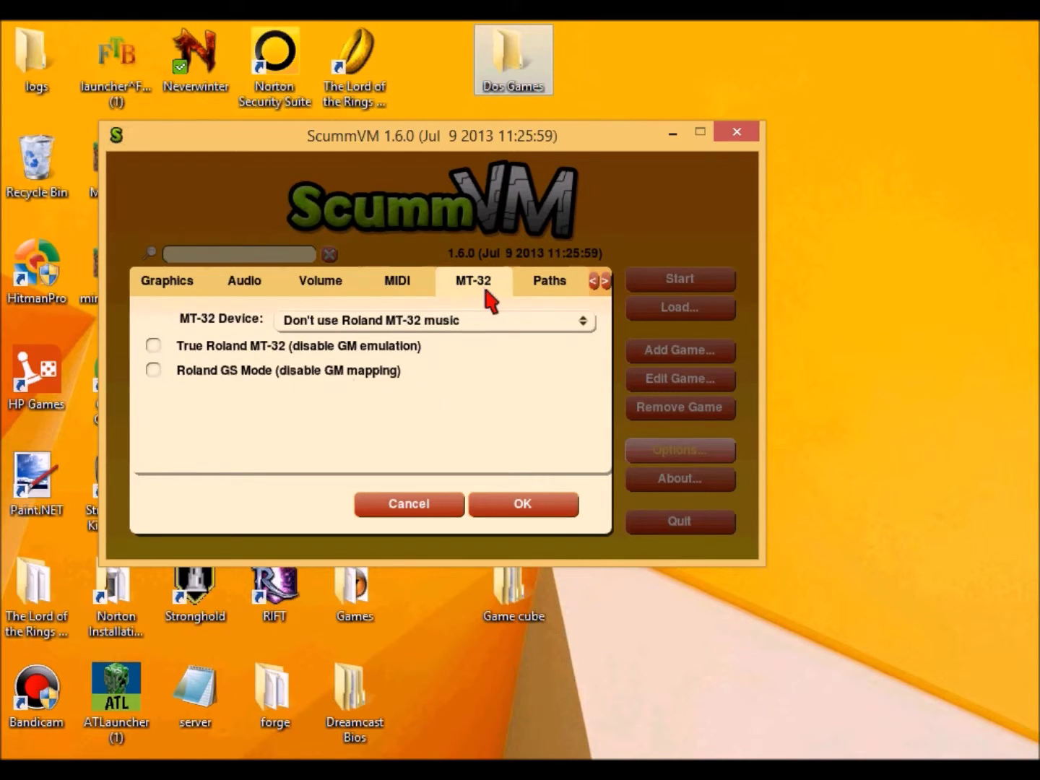
{"action": "left_click", "coordinate": [548, 287]}
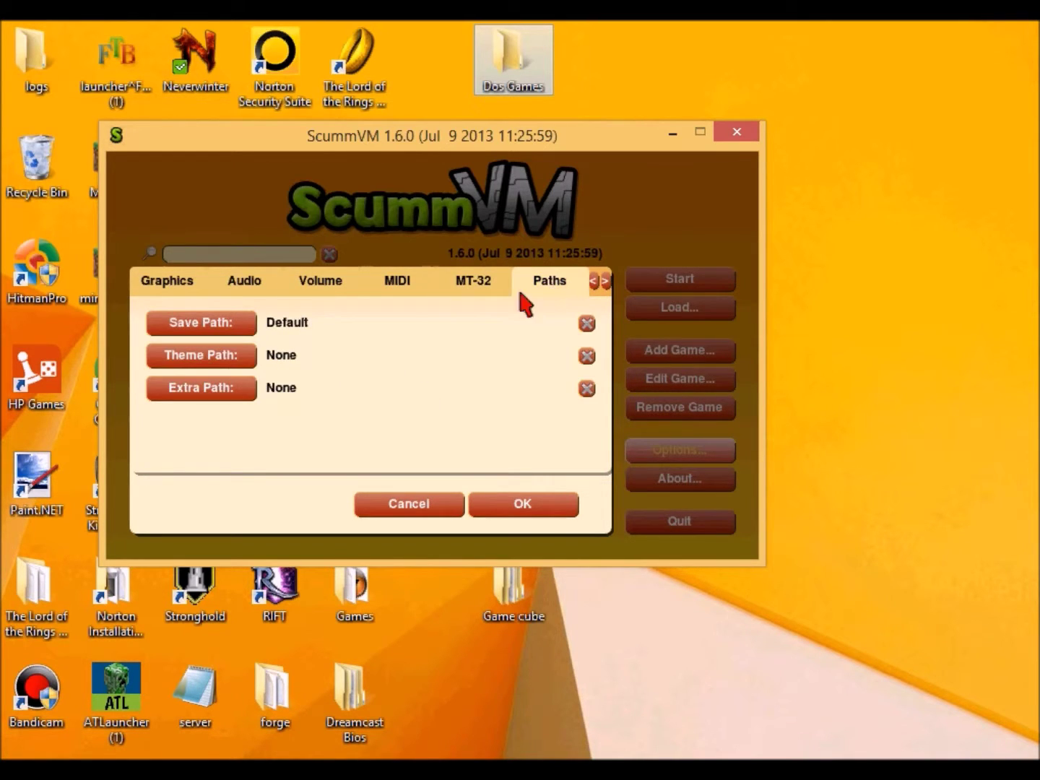
Return to the graphics settings, view the render modes while keeping the default, and accept the options.
{"action": "left_click", "coordinate": [166, 289]}
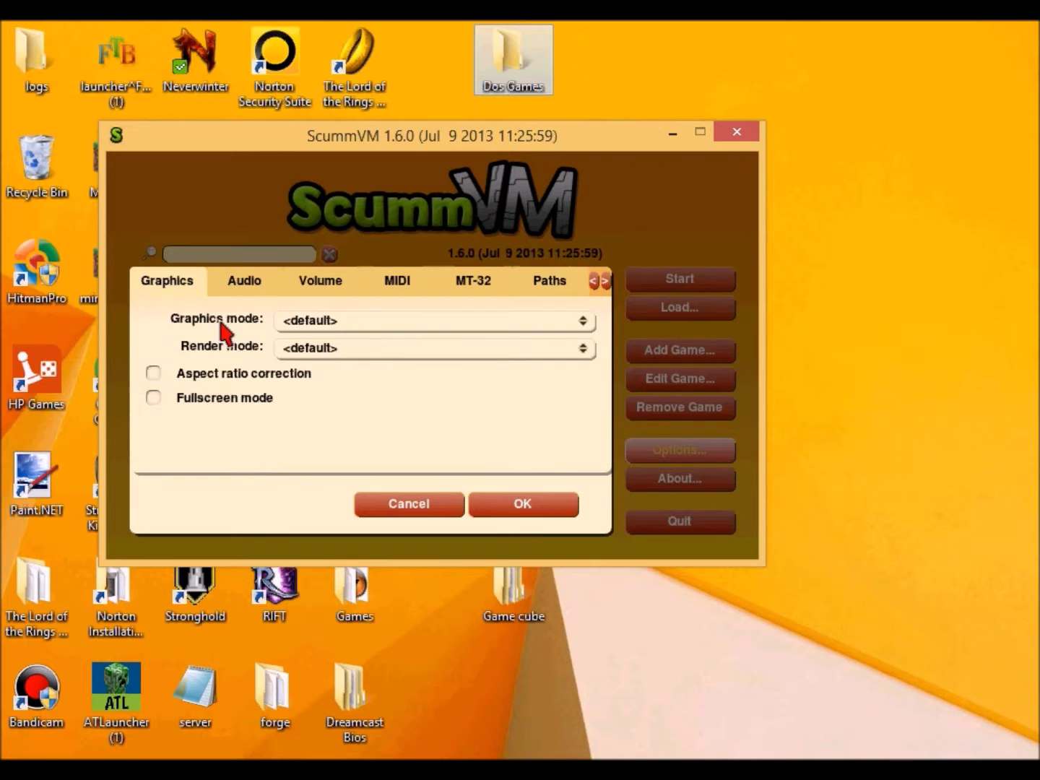
{"action": "left_click", "coordinate": [351, 353]}
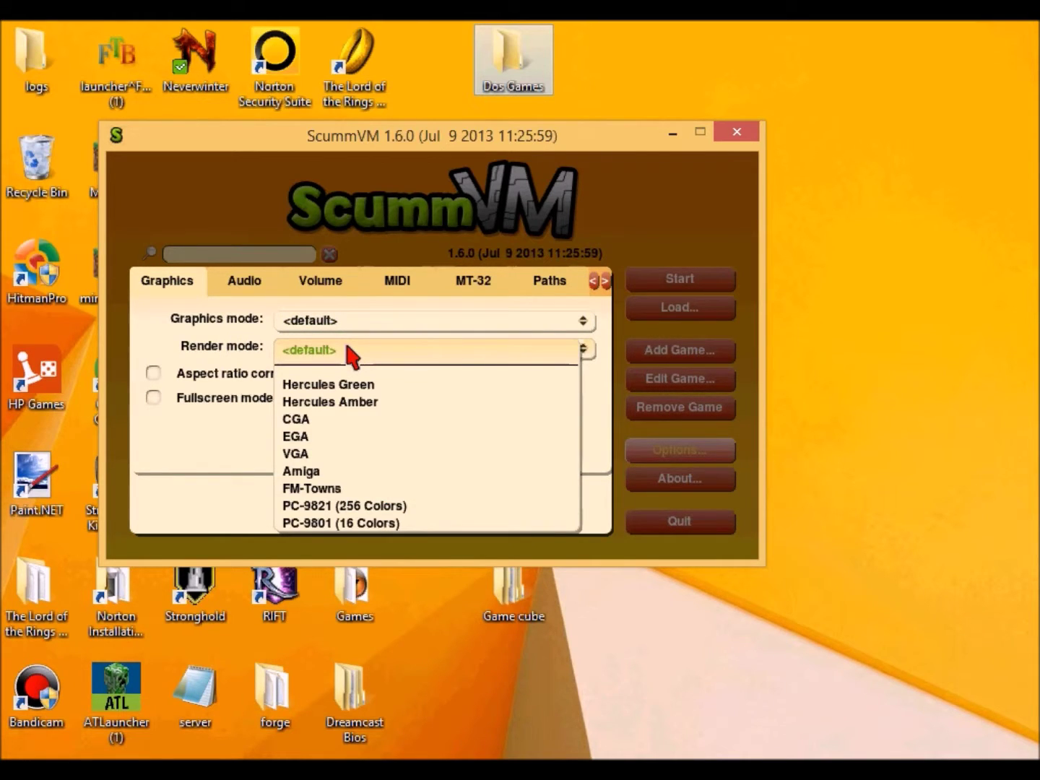
{"action": "left_click", "coordinate": [348, 347]}
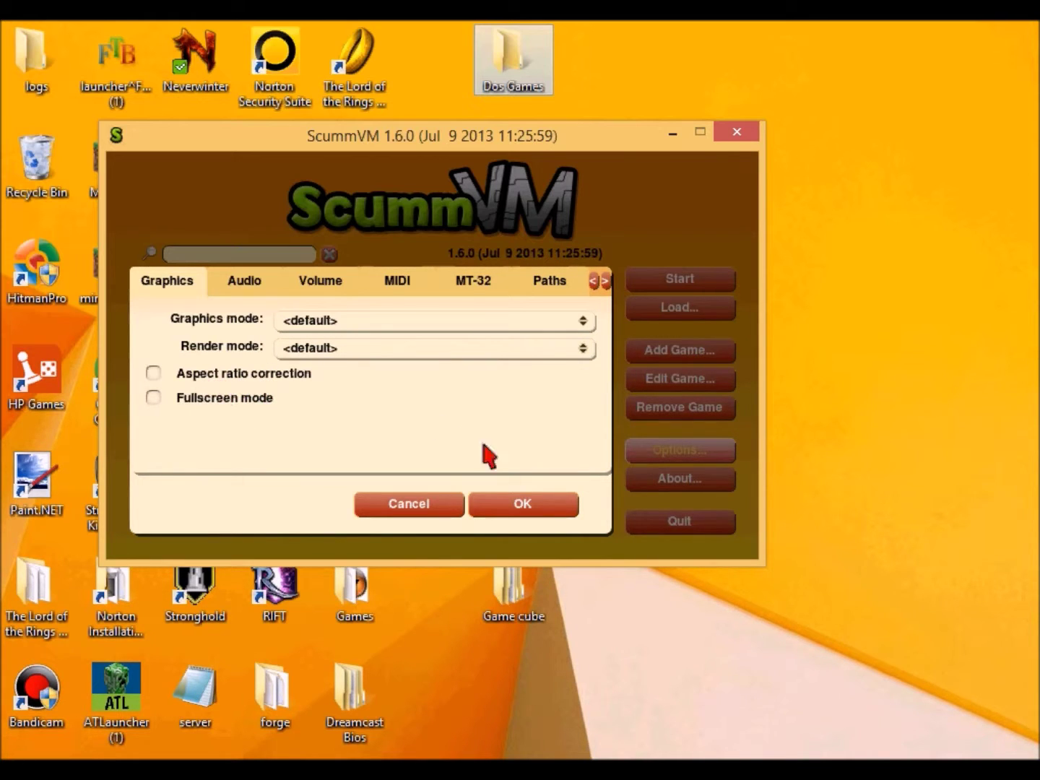
{"action": "left_click", "coordinate": [541, 509]}
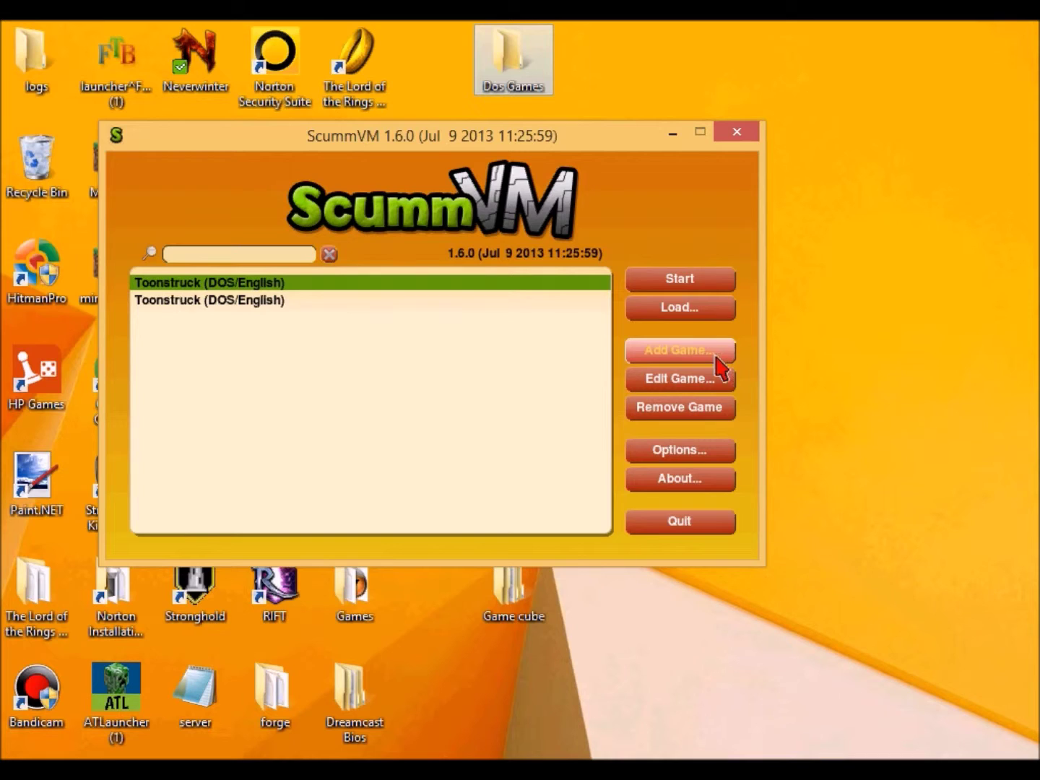
Launch Toonstruck (DOS/English) from the launcher and play its intro.
{"action": "left_click", "coordinate": [680, 280]}
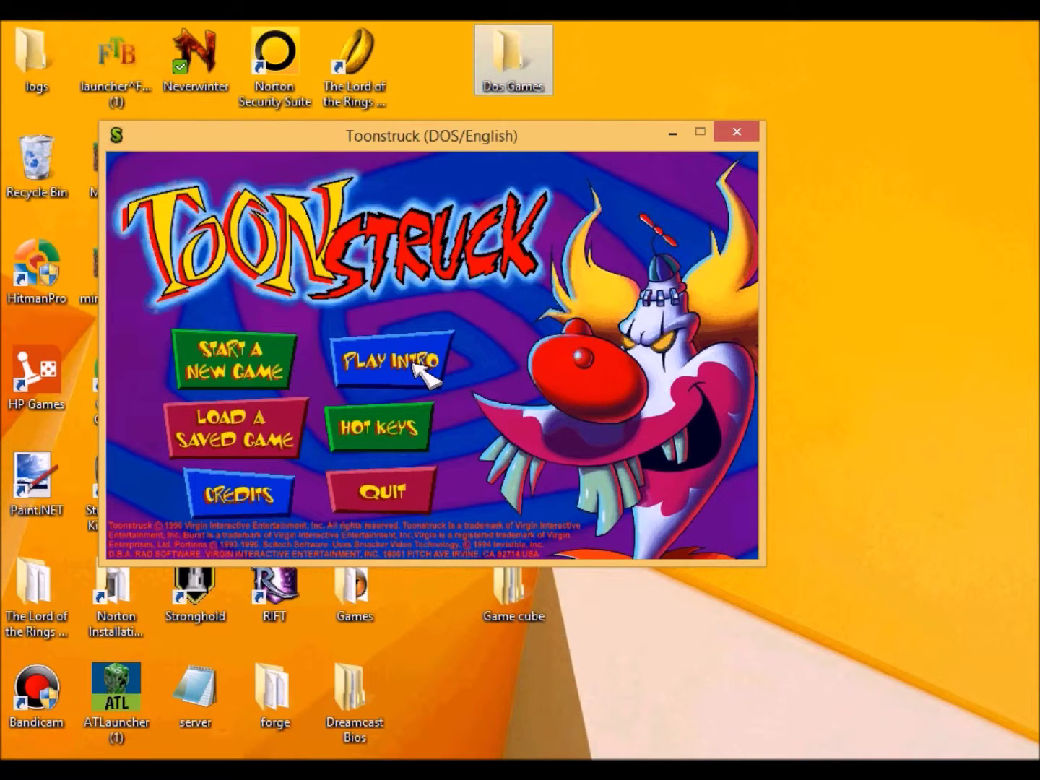
{"action": "left_click", "coordinate": [421, 365]}
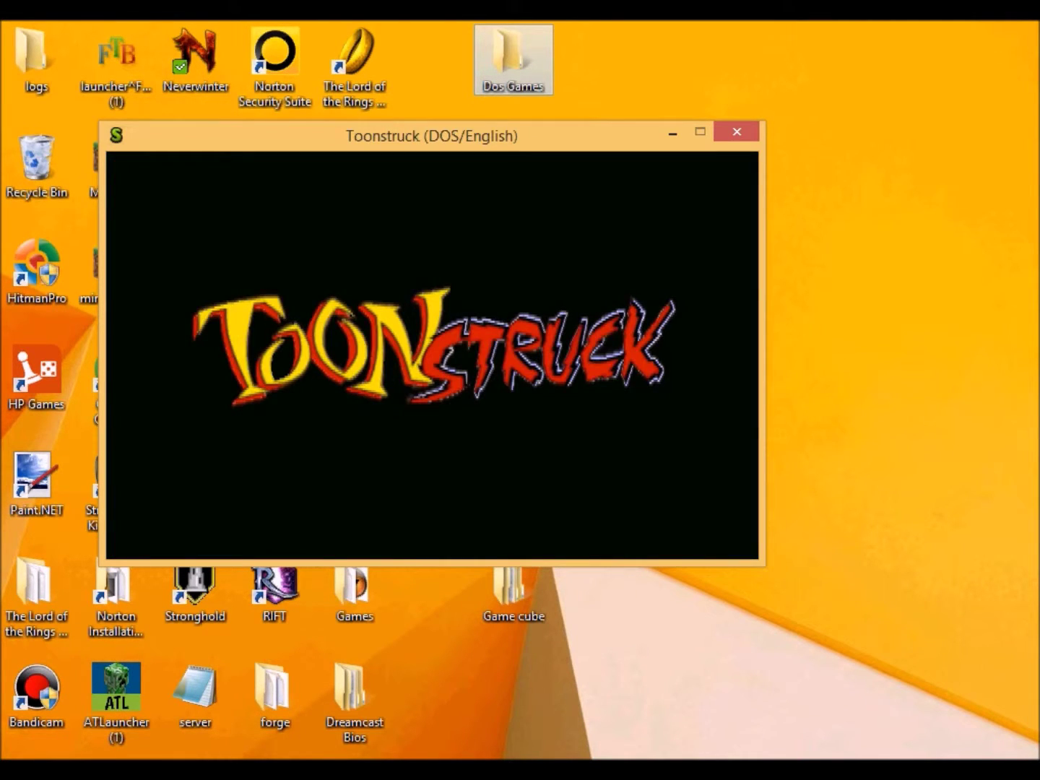